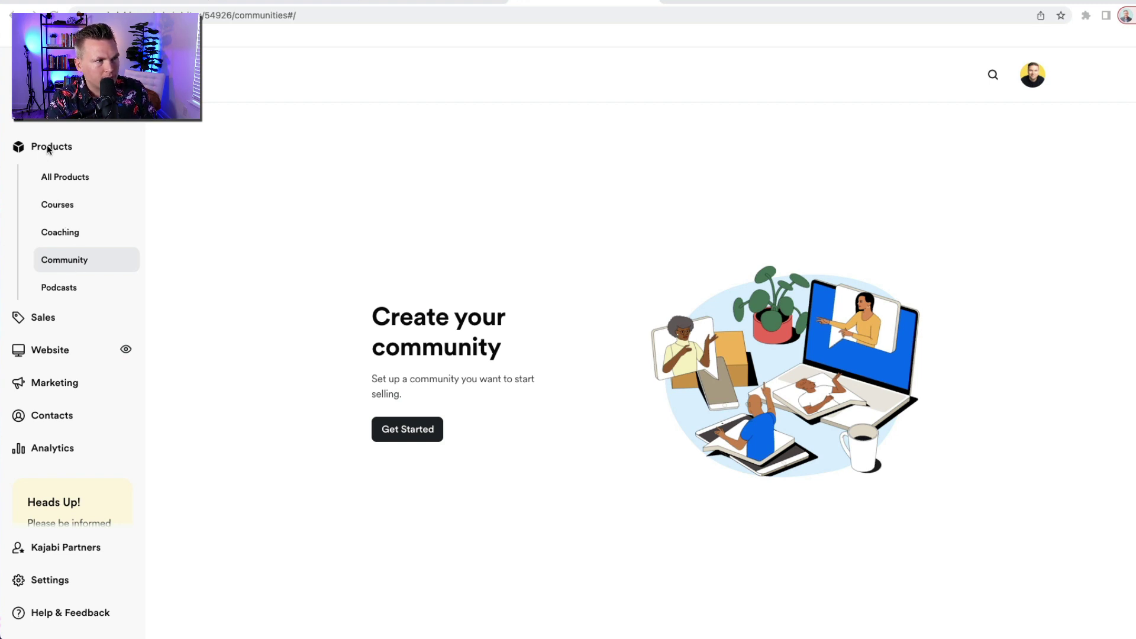
Click Get Started on the Products > Community page to begin a new community
{"action": "left_click", "coordinate": [62, 263]}
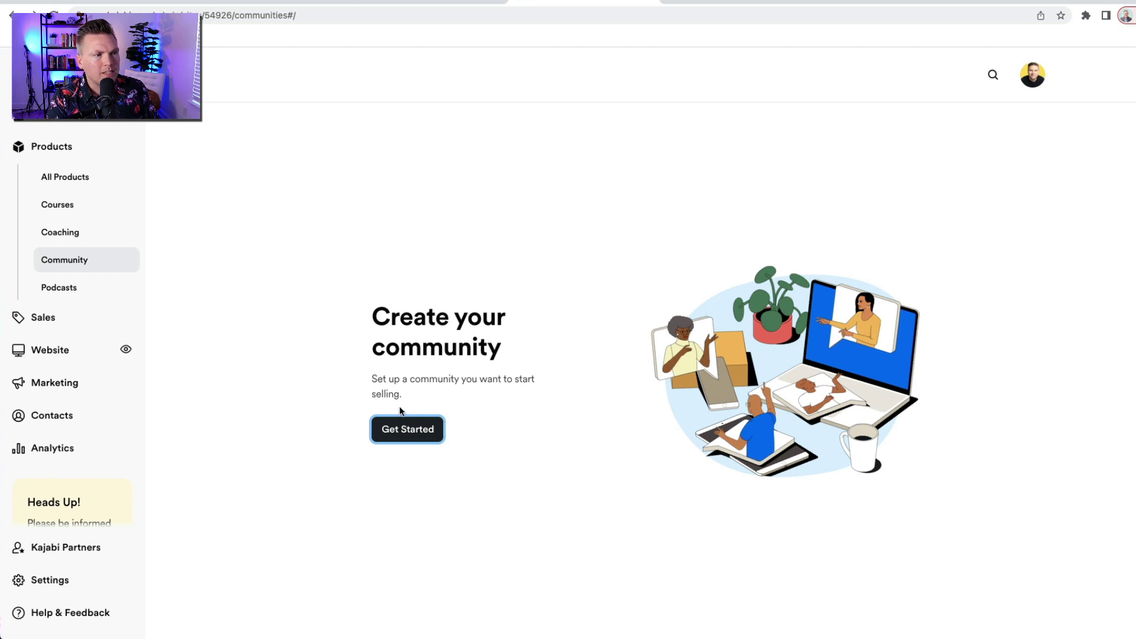
{"action": "left_click", "coordinate": [400, 429]}
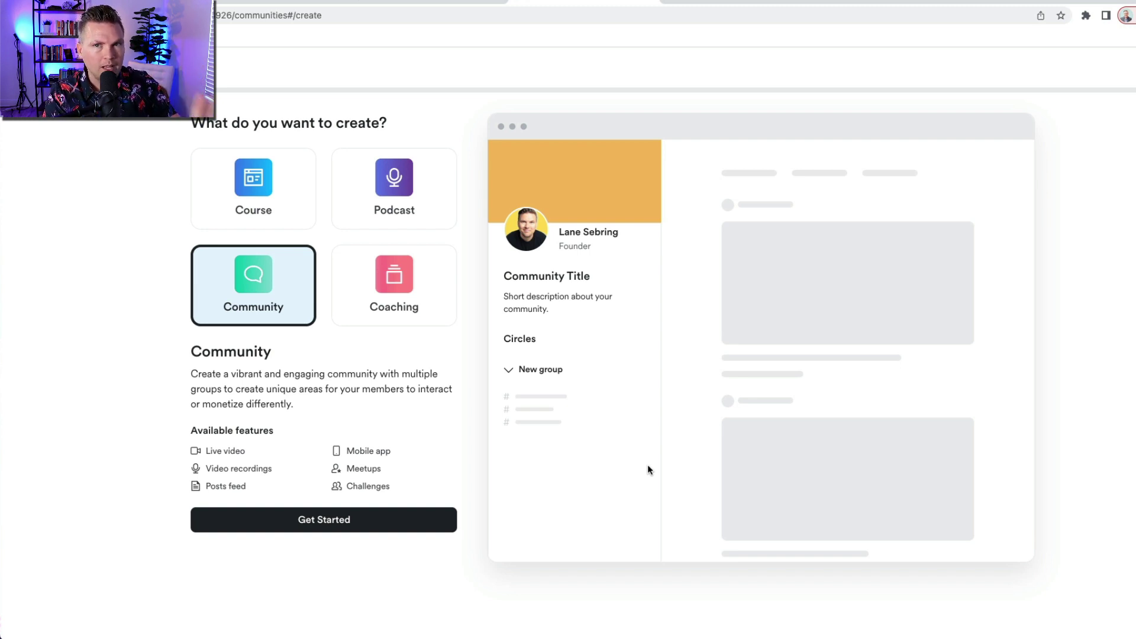
Title the community '[owner's name] online business community' and describe it as 'The best online business community in the interwebs.'
{"action": "left_click", "coordinate": [306, 520]}
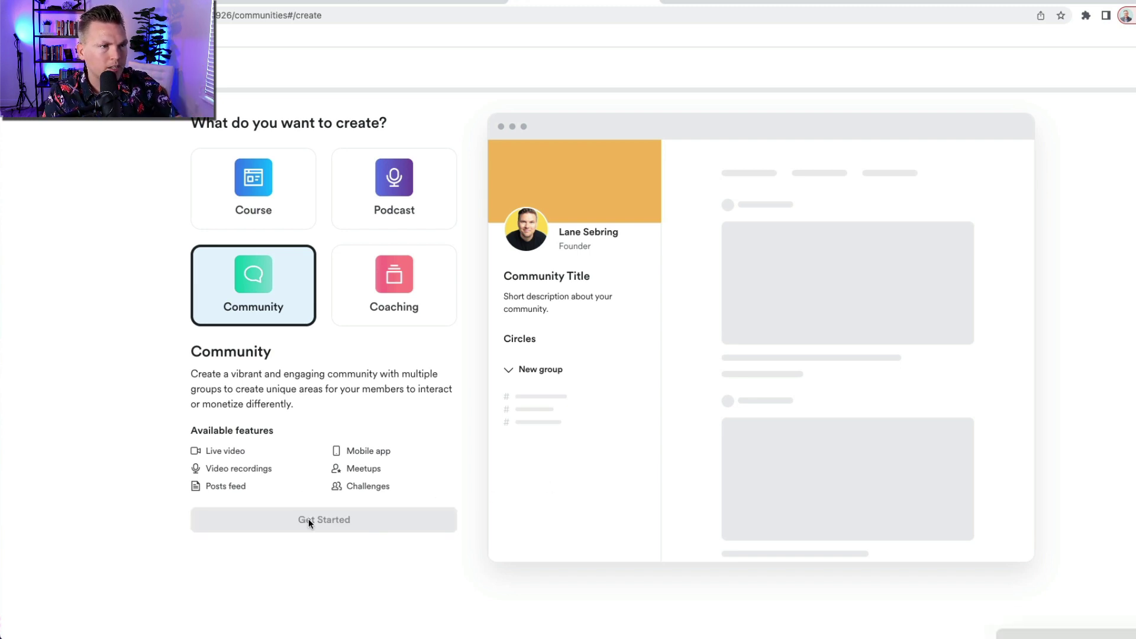
{"action": "left_click", "coordinate": [360, 209]}
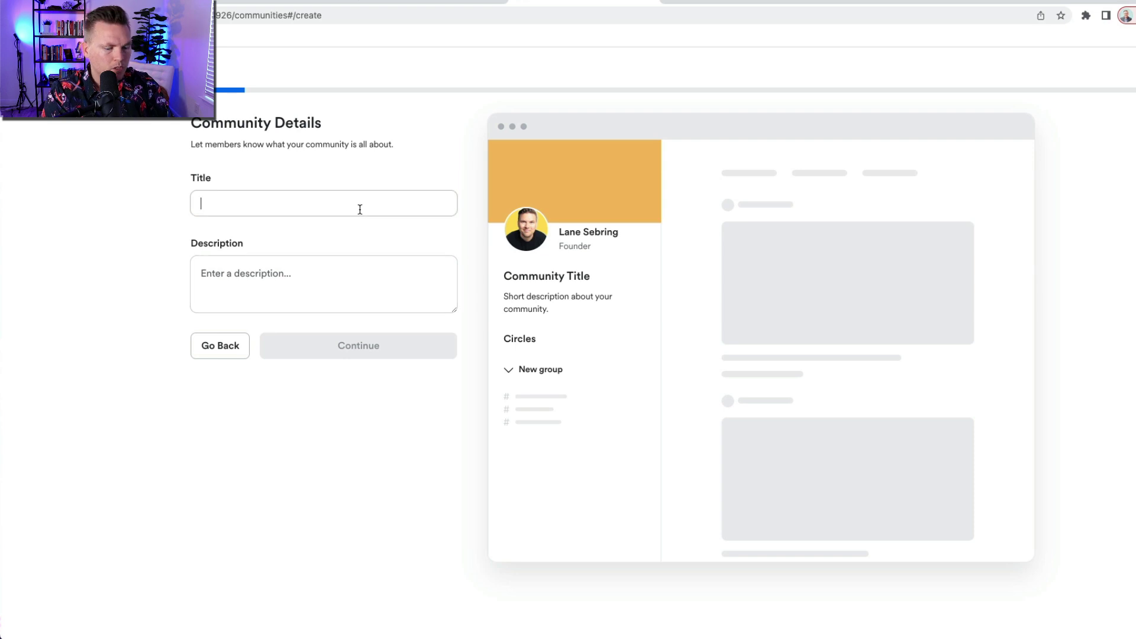
{"action": "type", "text": "Lan"}
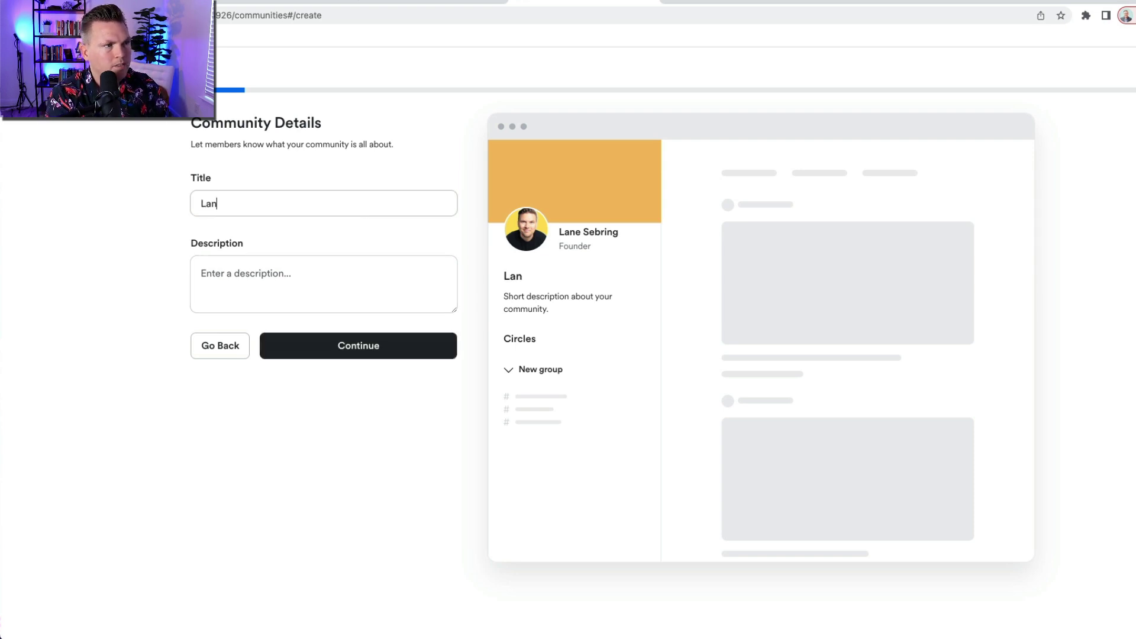
{"action": "type", "text": "e's online busi"}
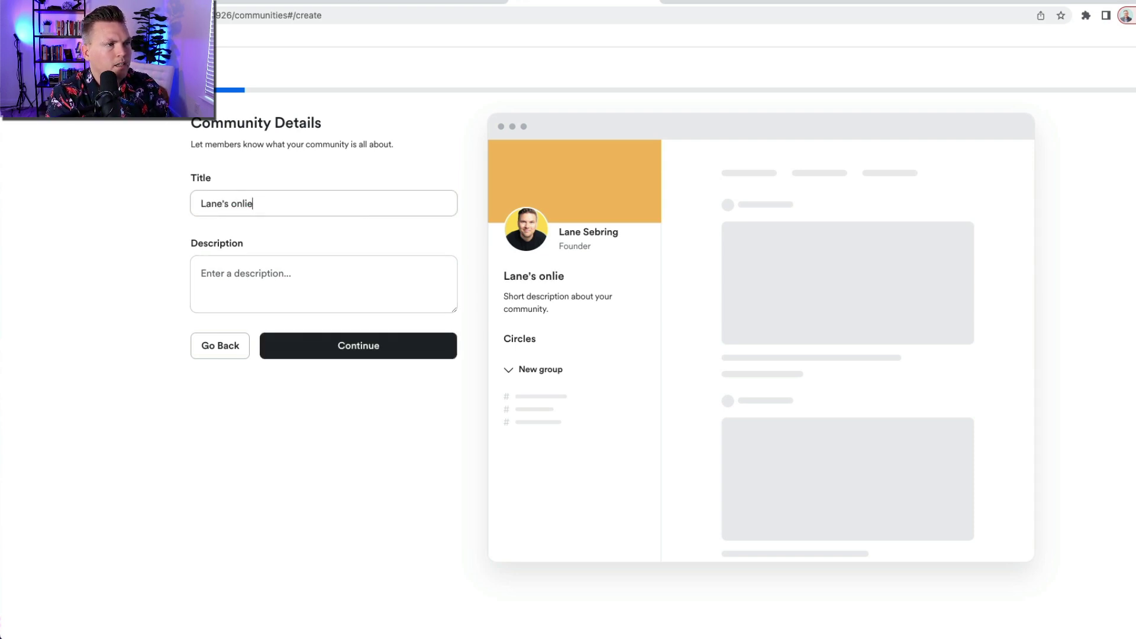
{"action": "type", "text": "ness community"}
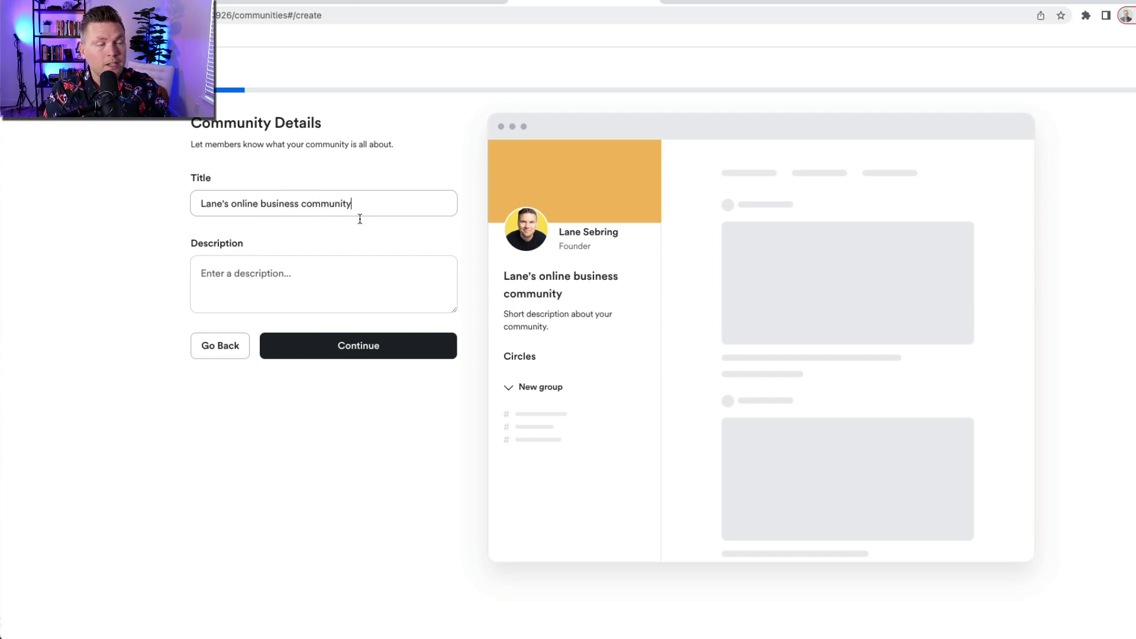
{"action": "left_click", "coordinate": [313, 270]}
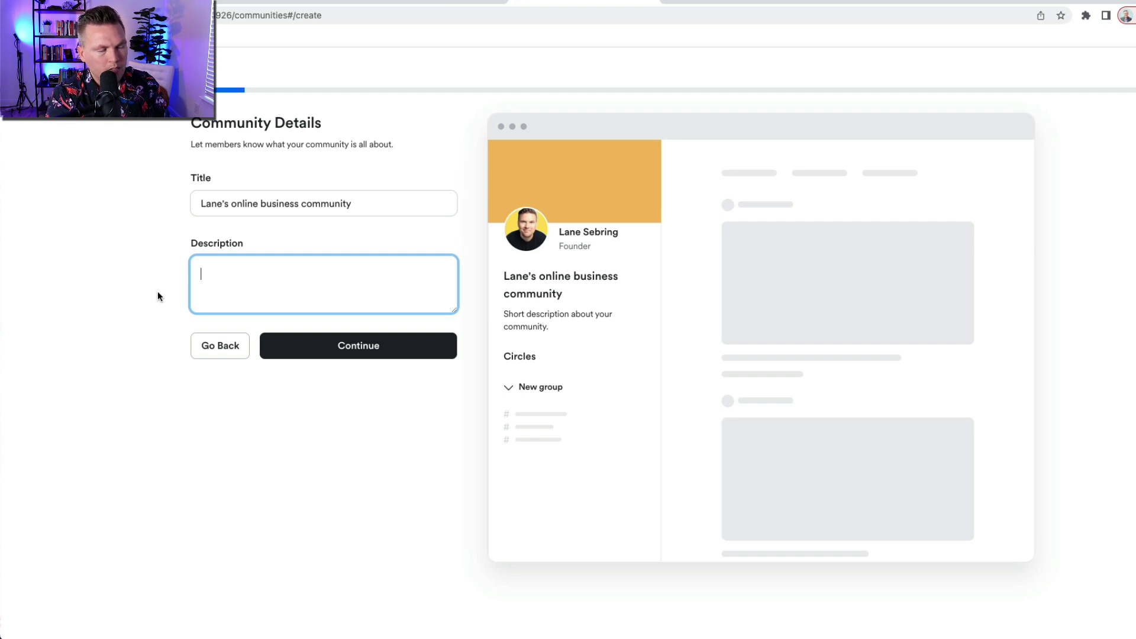
{"action": "type", "text": "The best online "}
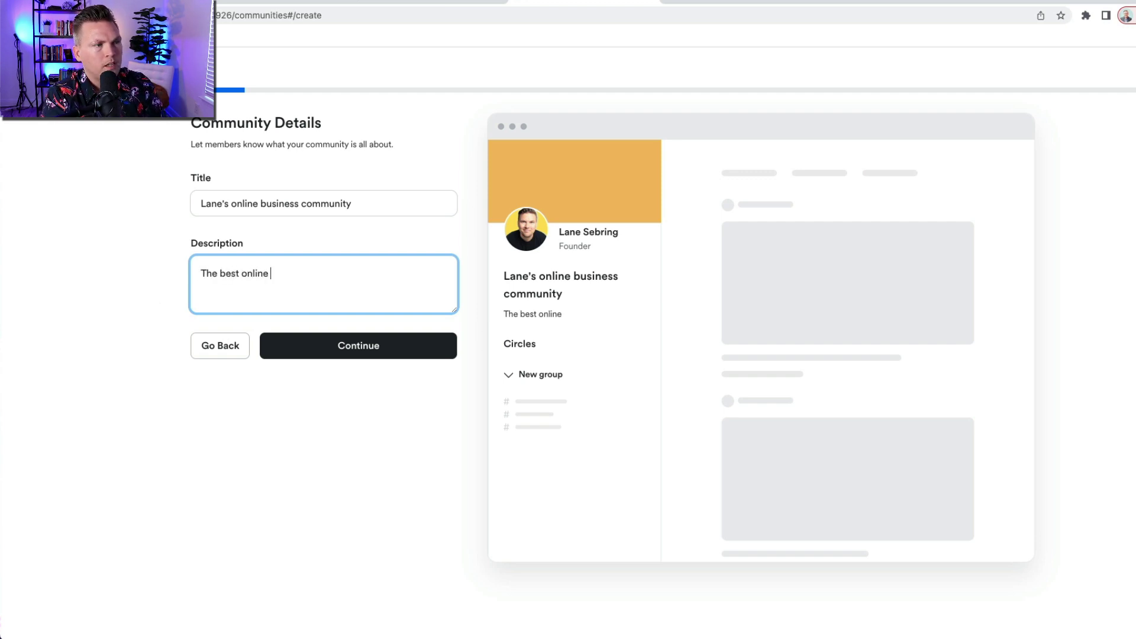
{"action": "type", "text": "business comm"}
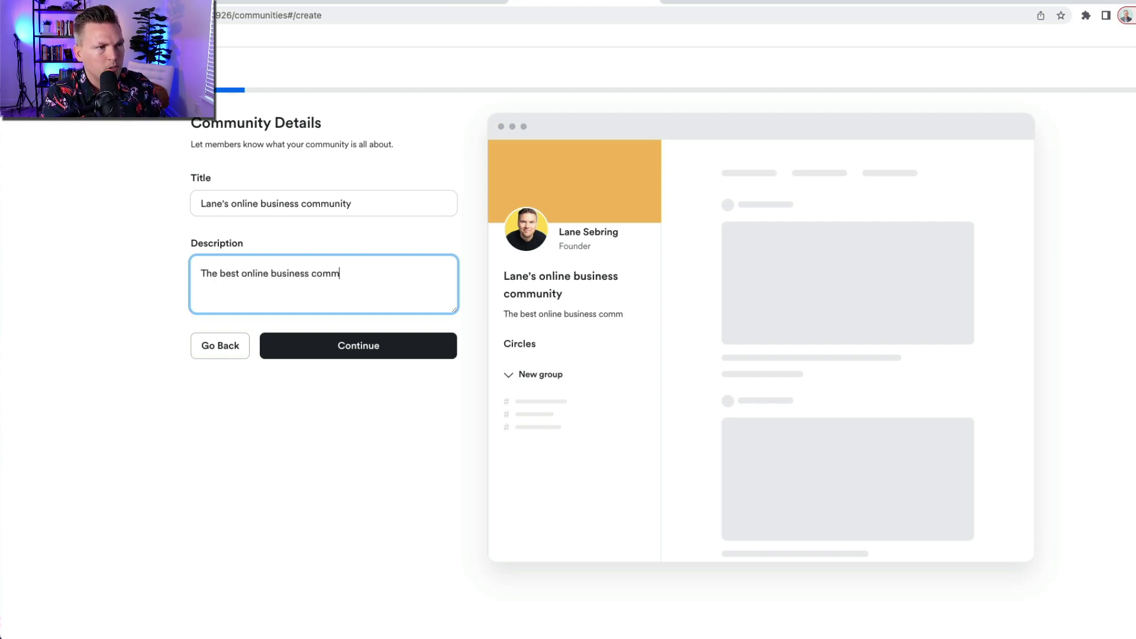
{"action": "type", "text": "unity in"}
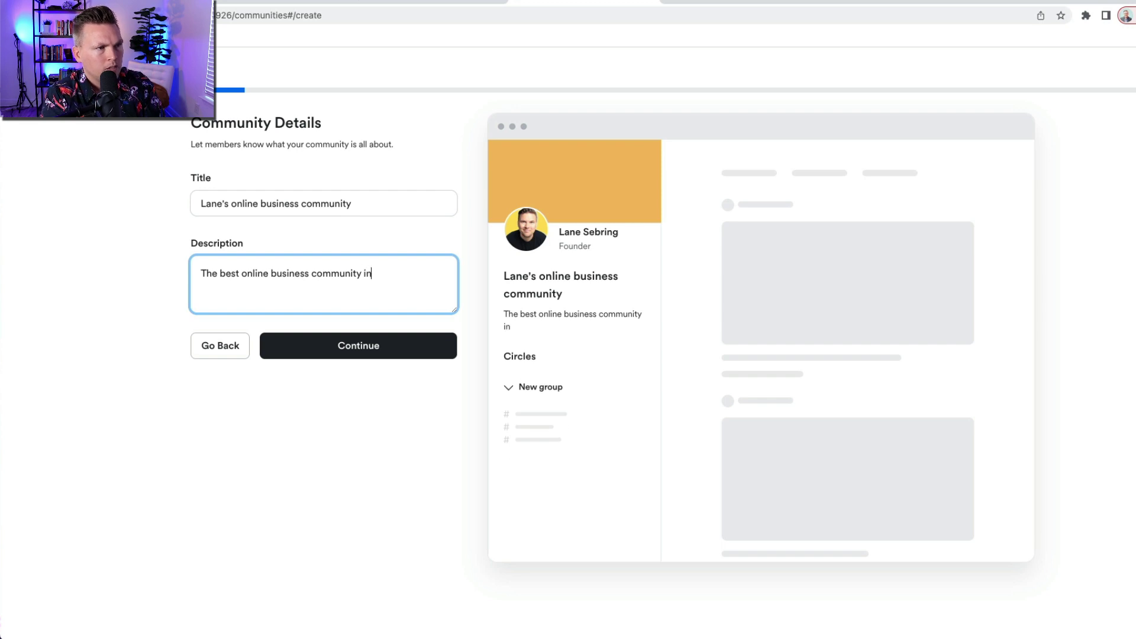
{"action": "type", "text": " the interwe"}
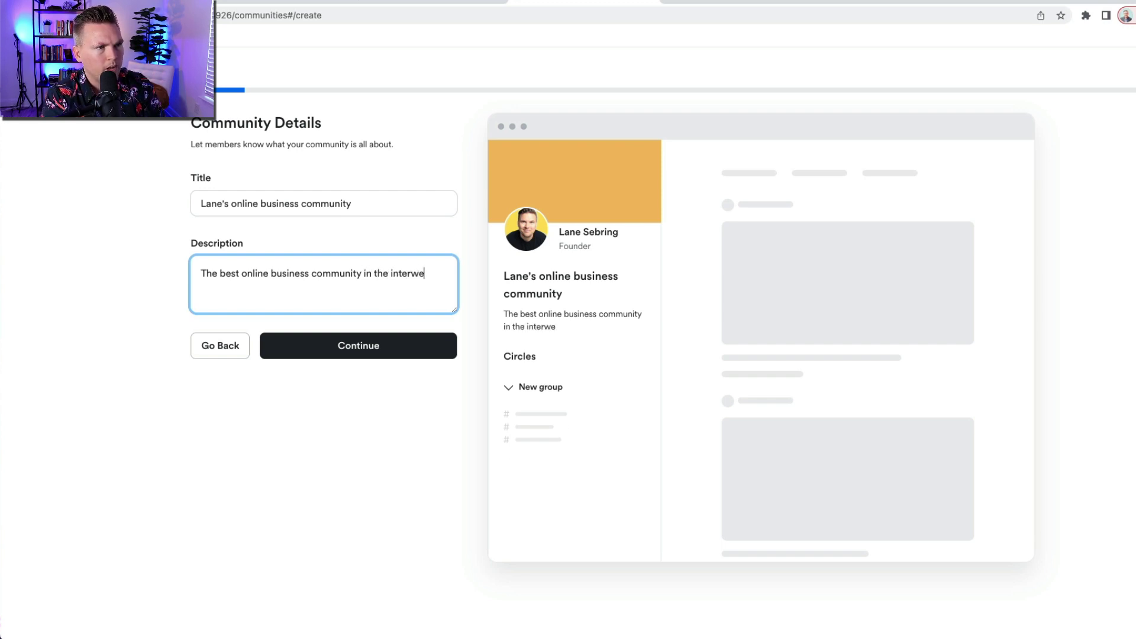
{"action": "type", "text": "bs."}
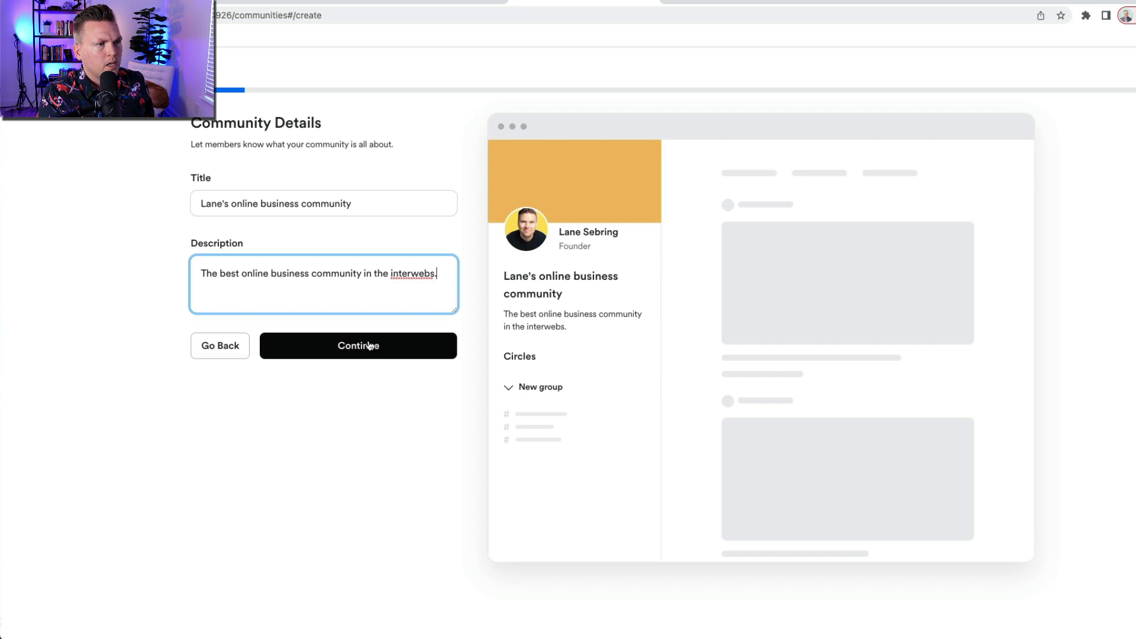
Continue past details and cover image without uploading, naming the access group 'Start your business group'
{"action": "left_click", "coordinate": [368, 346]}
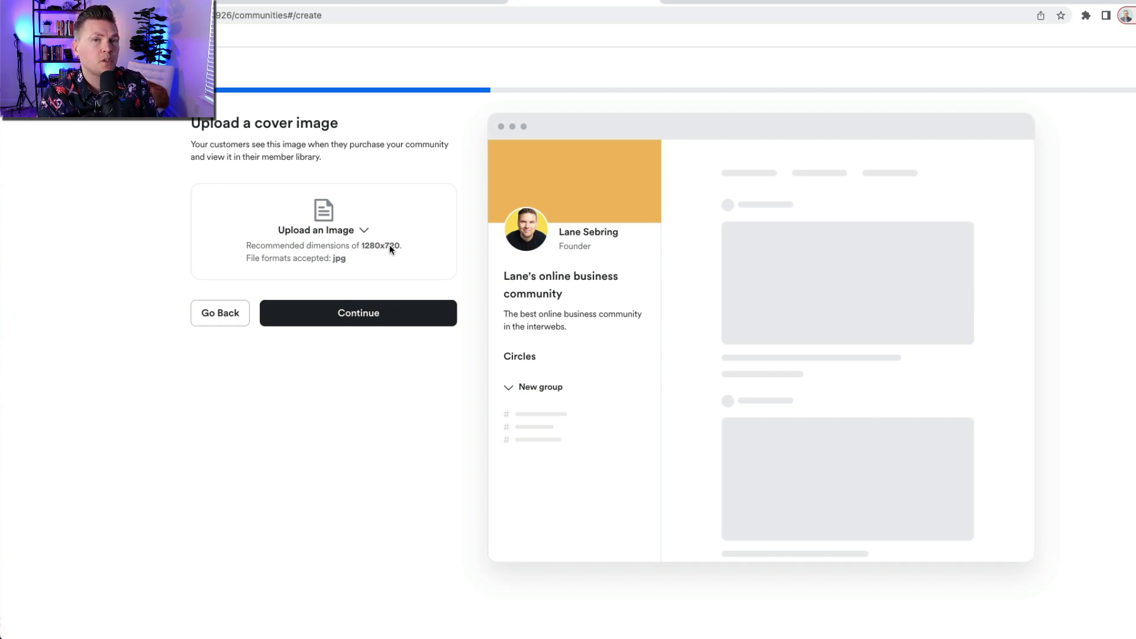
{"action": "left_click", "coordinate": [343, 317]}
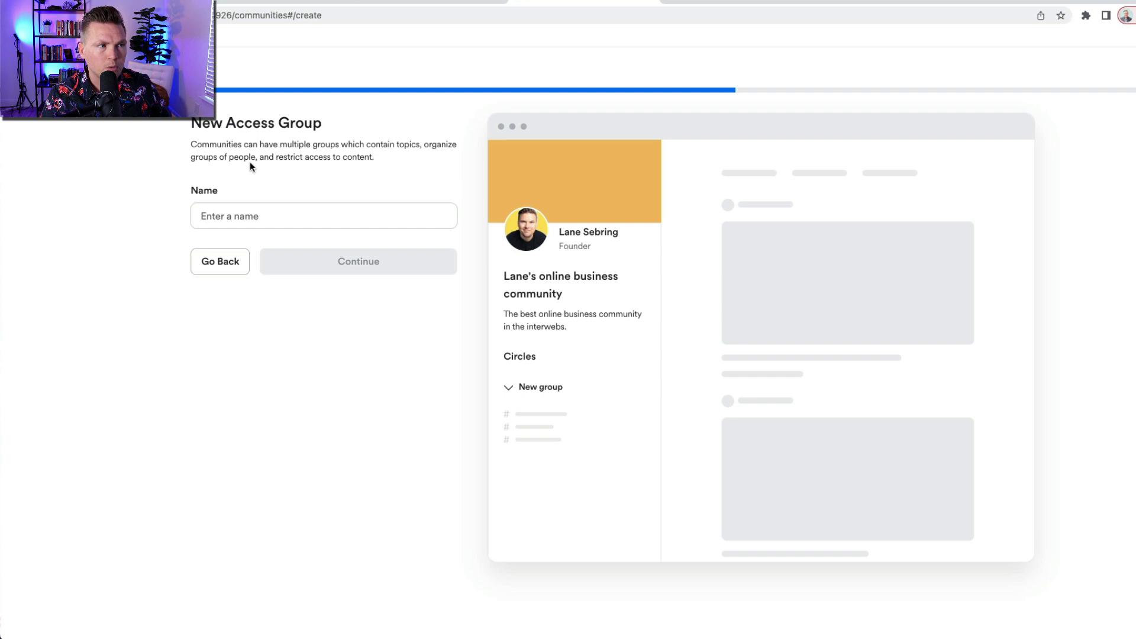
{"action": "left_click", "coordinate": [236, 216]}
{"action": "type", "text": "Sta"}
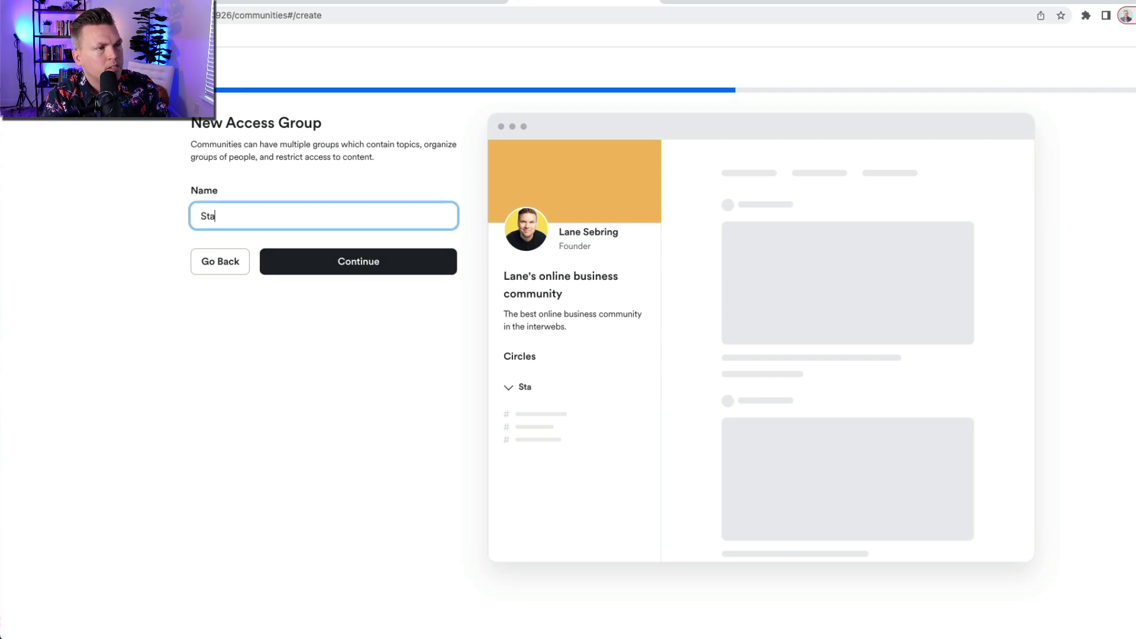
{"action": "type", "text": "rt your busine"}
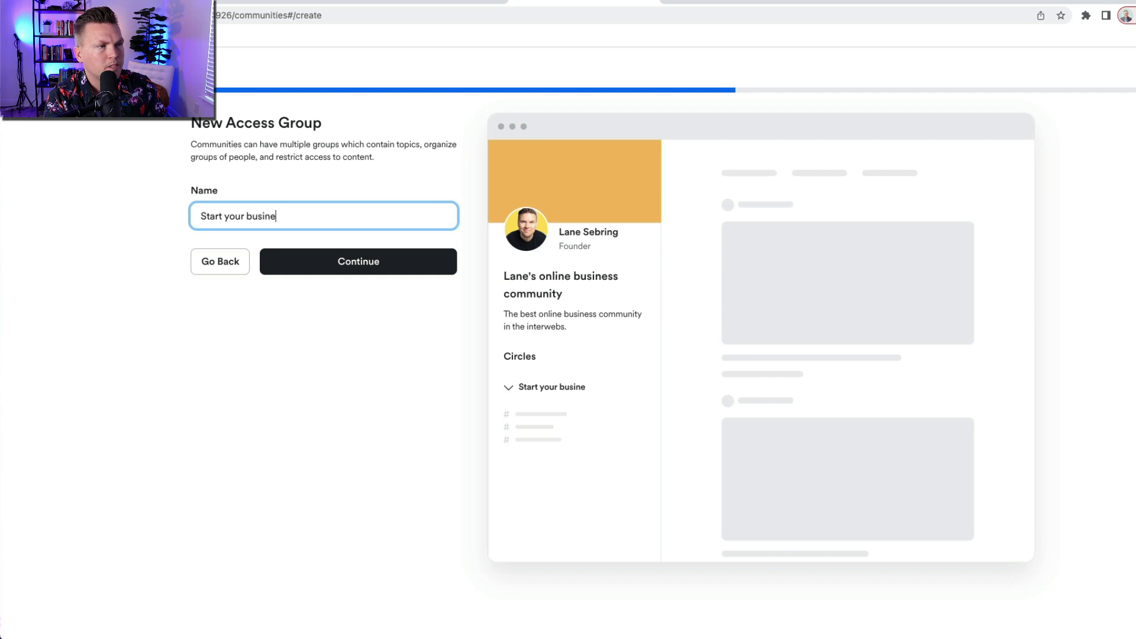
{"action": "type", "text": "ss group"}
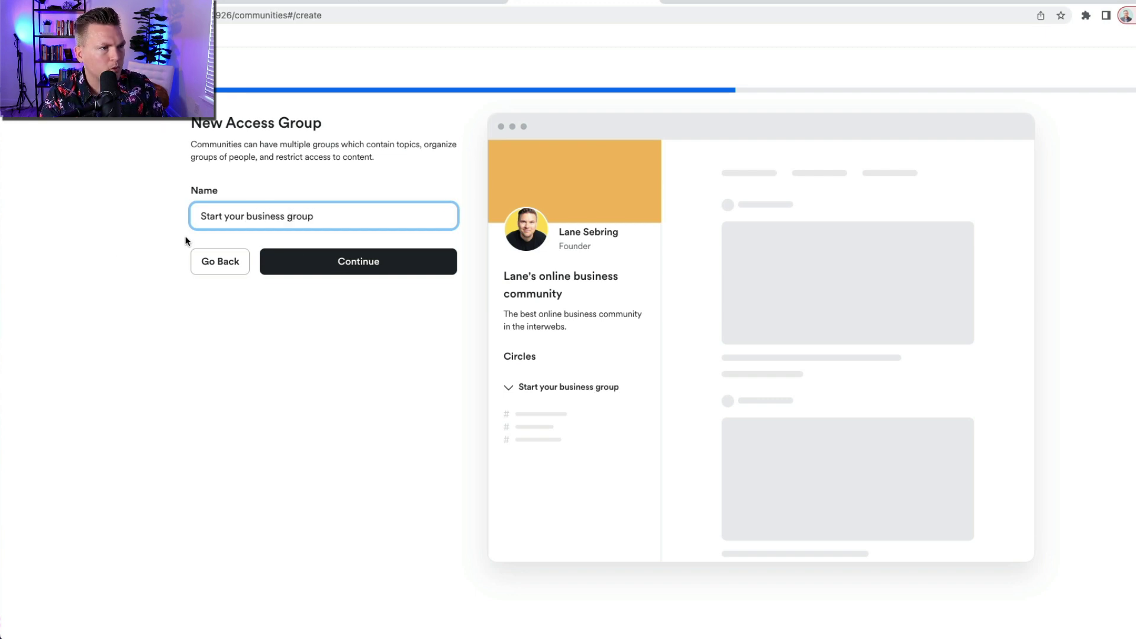
Set Start your business group to Free and save the finished community
{"action": "left_click", "coordinate": [345, 255]}
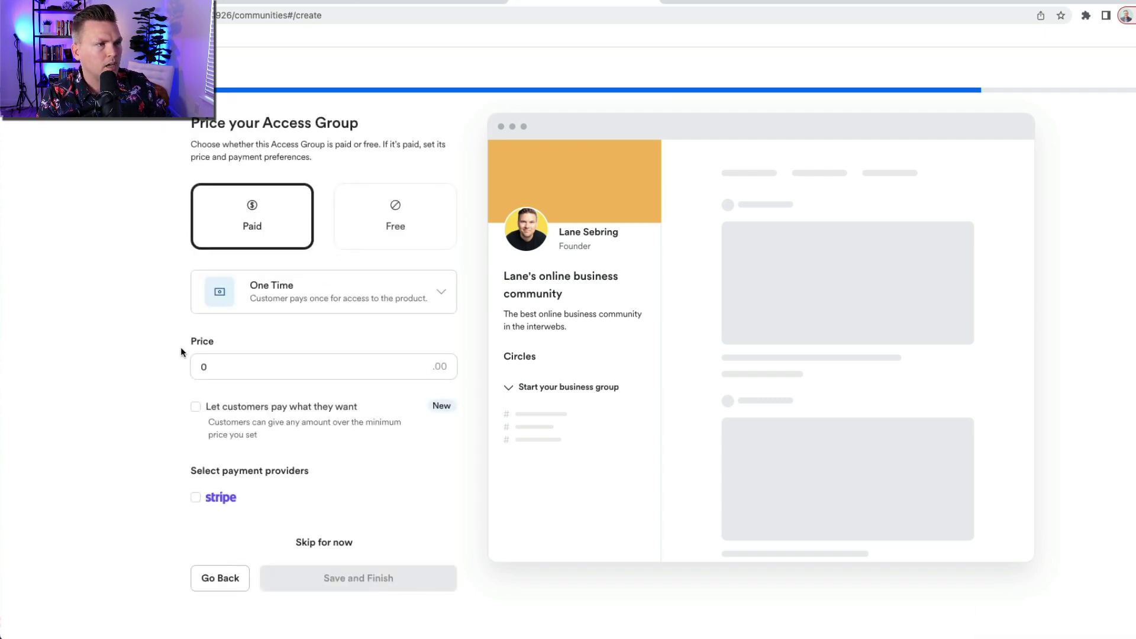
{"action": "left_click", "coordinate": [368, 230]}
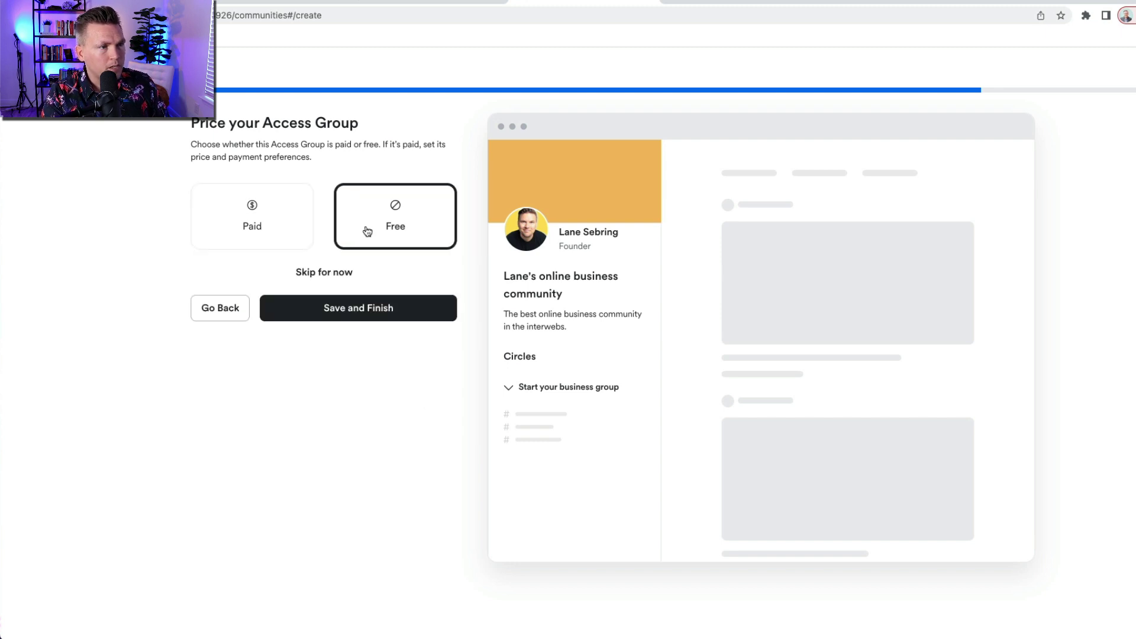
{"action": "left_click", "coordinate": [358, 310]}
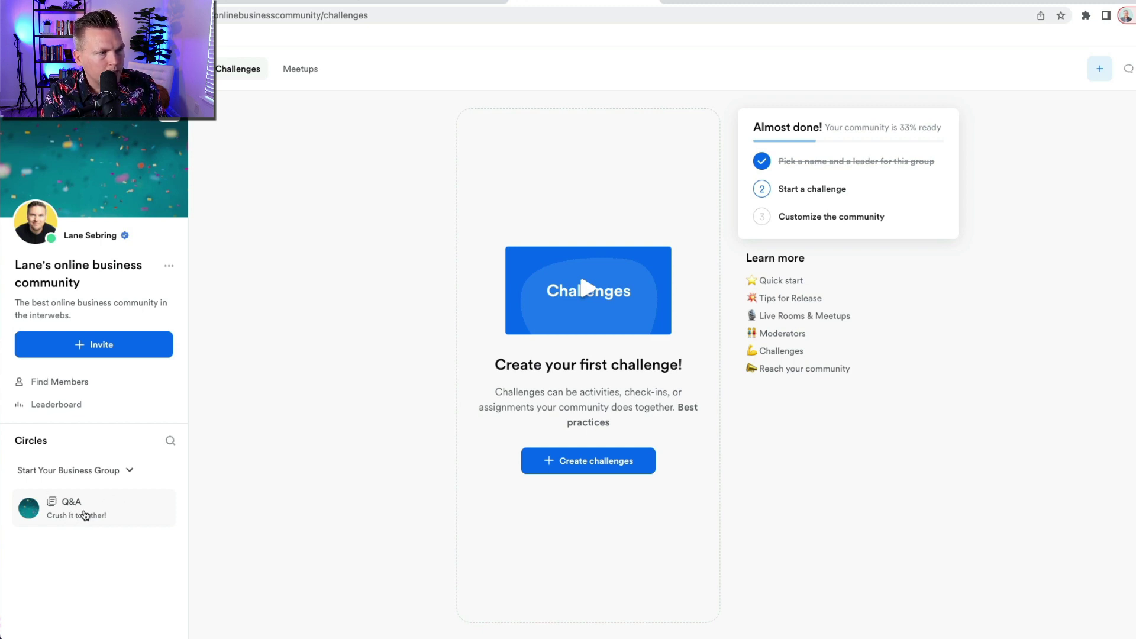
{"action": "left_click", "coordinate": [114, 475]}
{"action": "left_click", "coordinate": [126, 472]}
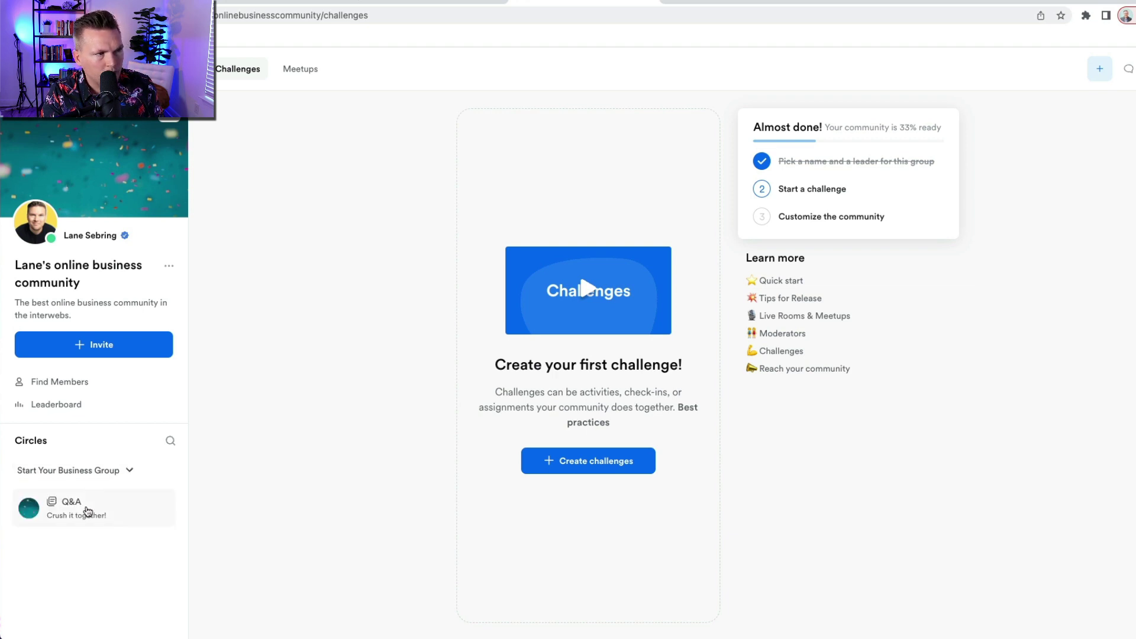
Post 'Hi Everyone, please introduce yourself' in the Q&A circle, then bring up the invite link
{"action": "left_click", "coordinate": [72, 517]}
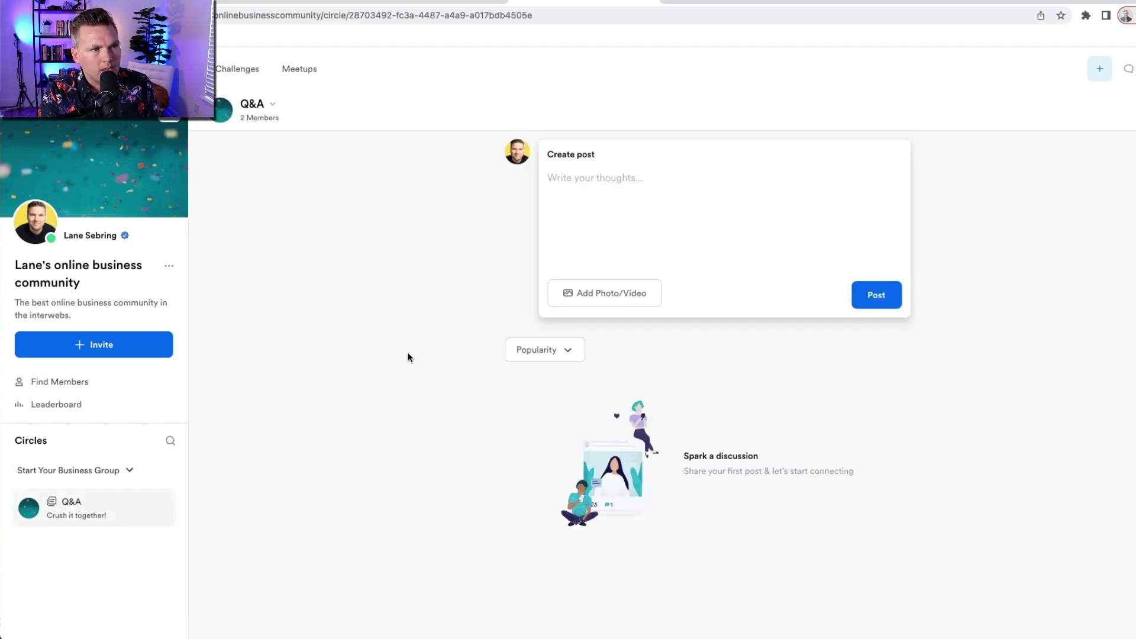
{"action": "left_click", "coordinate": [605, 169]}
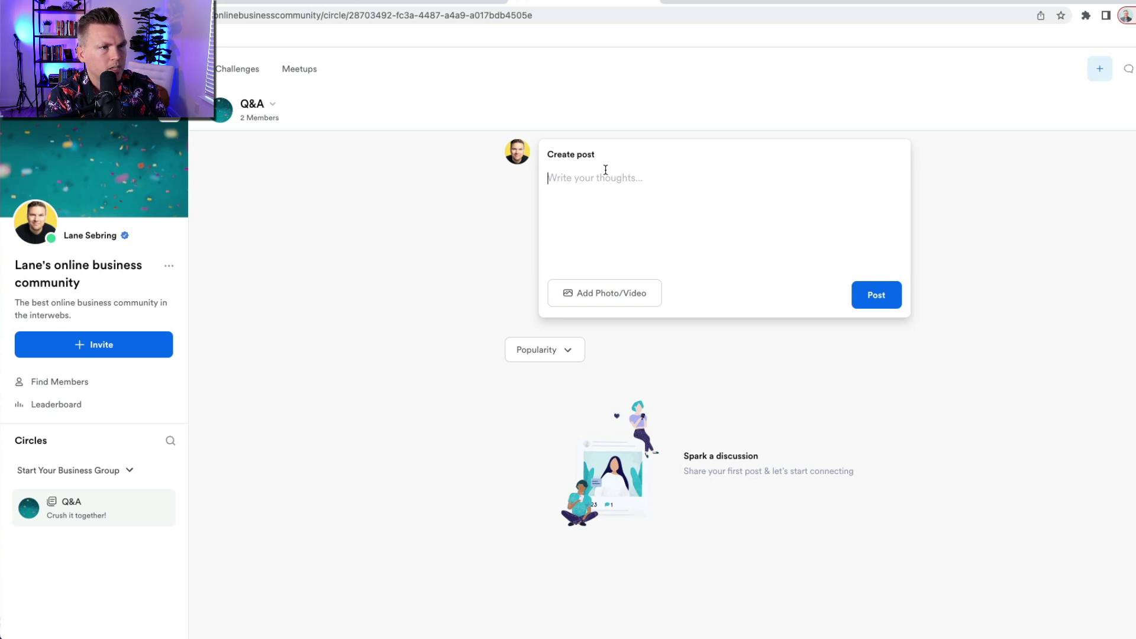
{"action": "type", "text": "Hi Everyone, pl"}
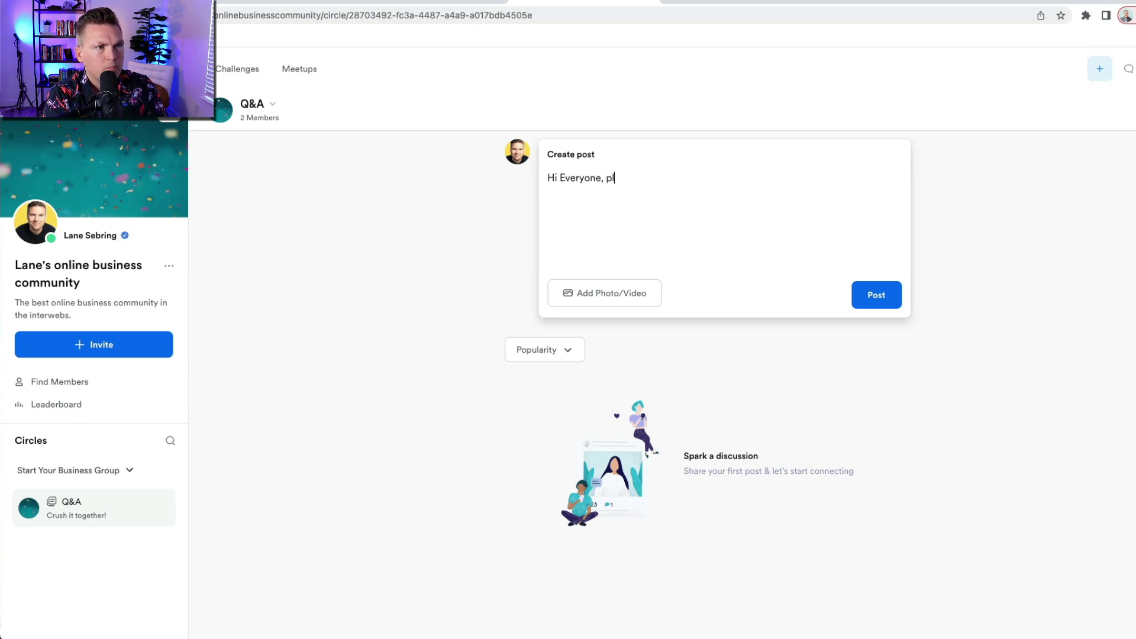
{"action": "type", "text": "ease introdu"}
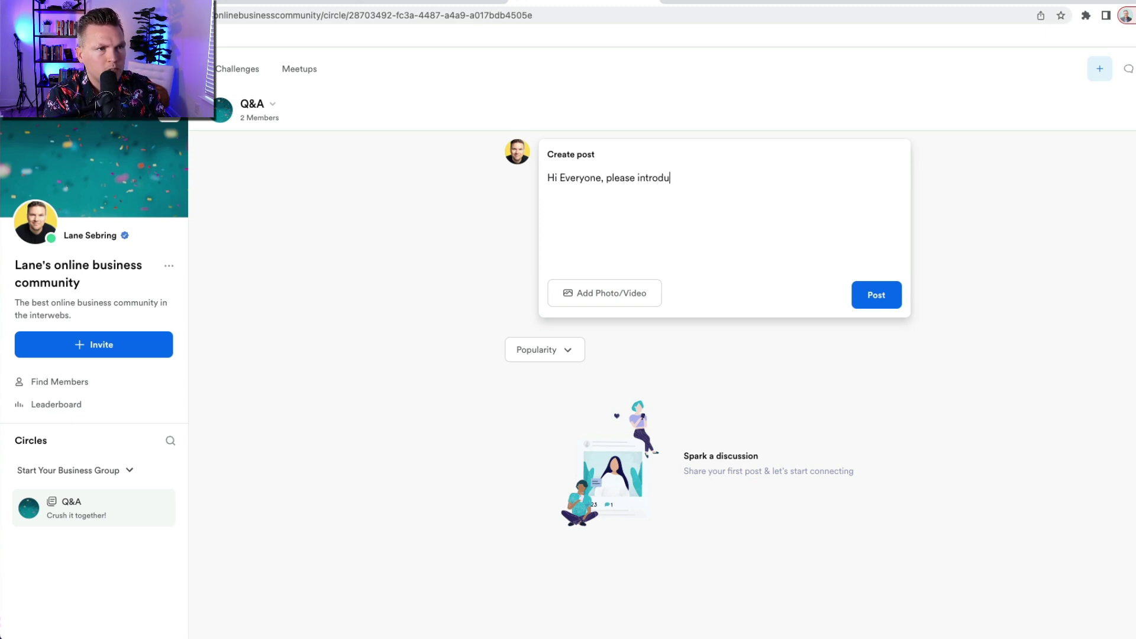
{"action": "type", "text": "ct yourself!"}
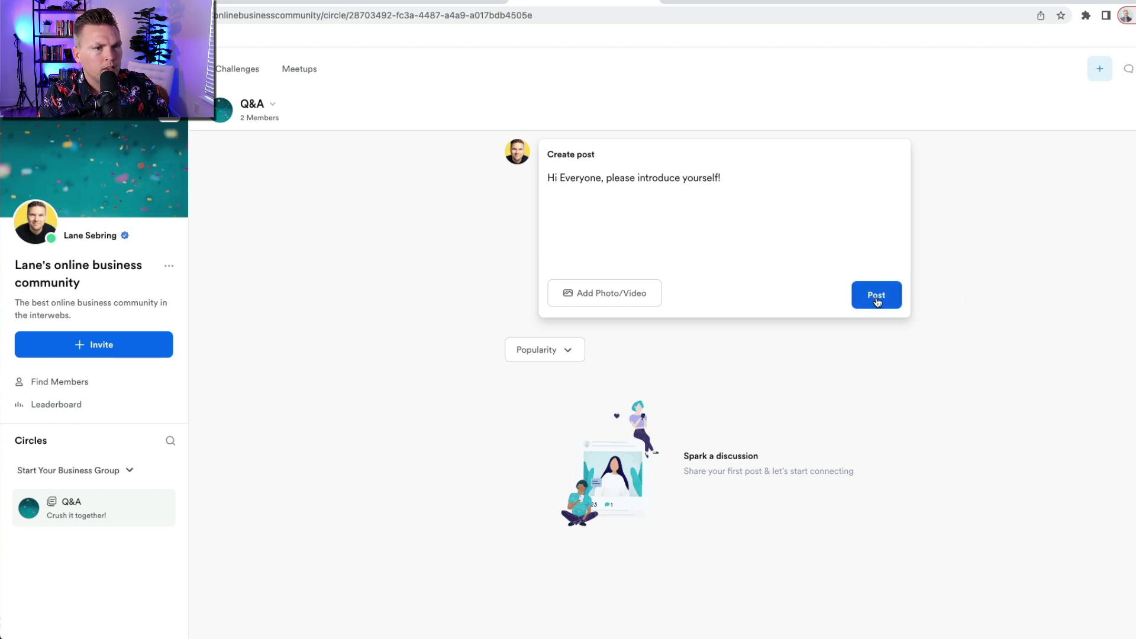
{"action": "left_click", "coordinate": [875, 297]}
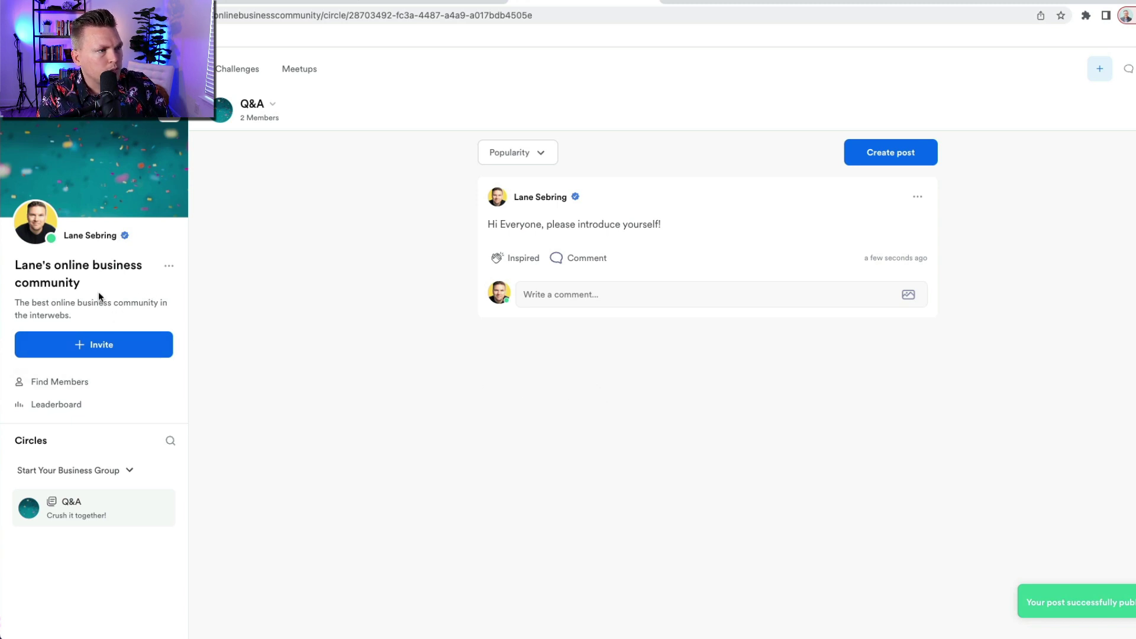
{"action": "left_click", "coordinate": [77, 345]}
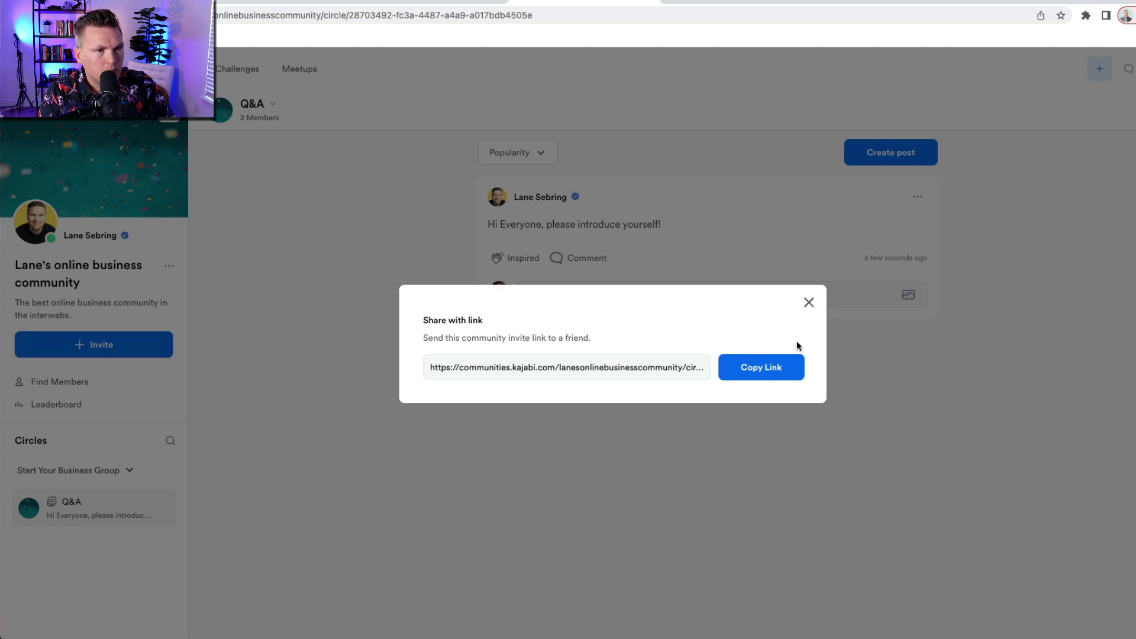
Close the Share with link dialog and go to the community Leaderboard
{"action": "left_click", "coordinate": [810, 304]}
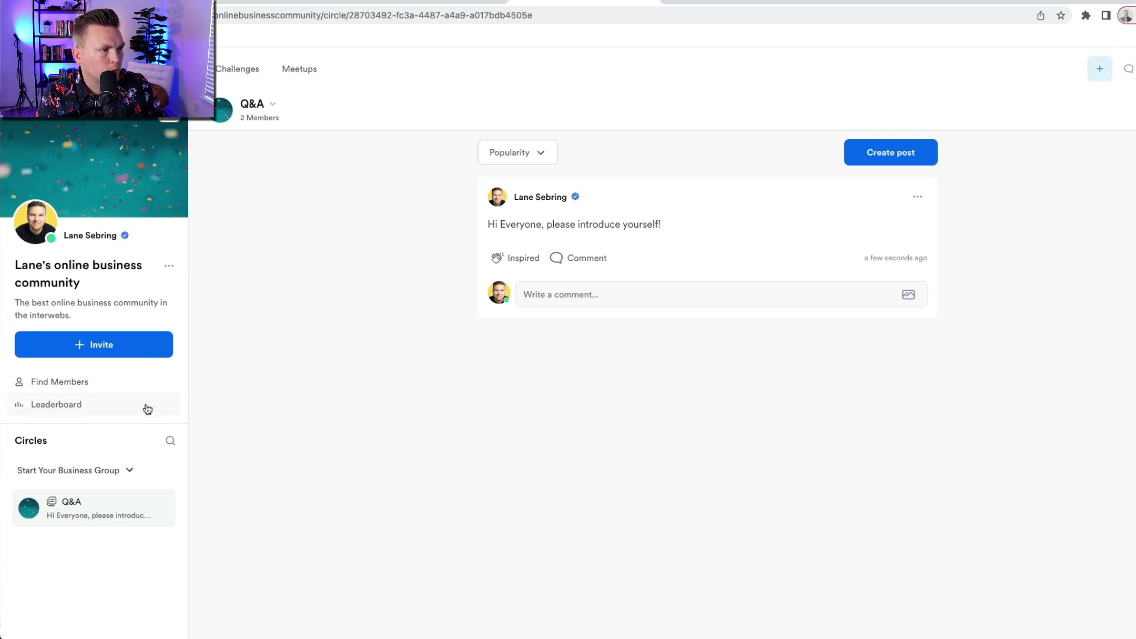
{"action": "left_click", "coordinate": [74, 406]}
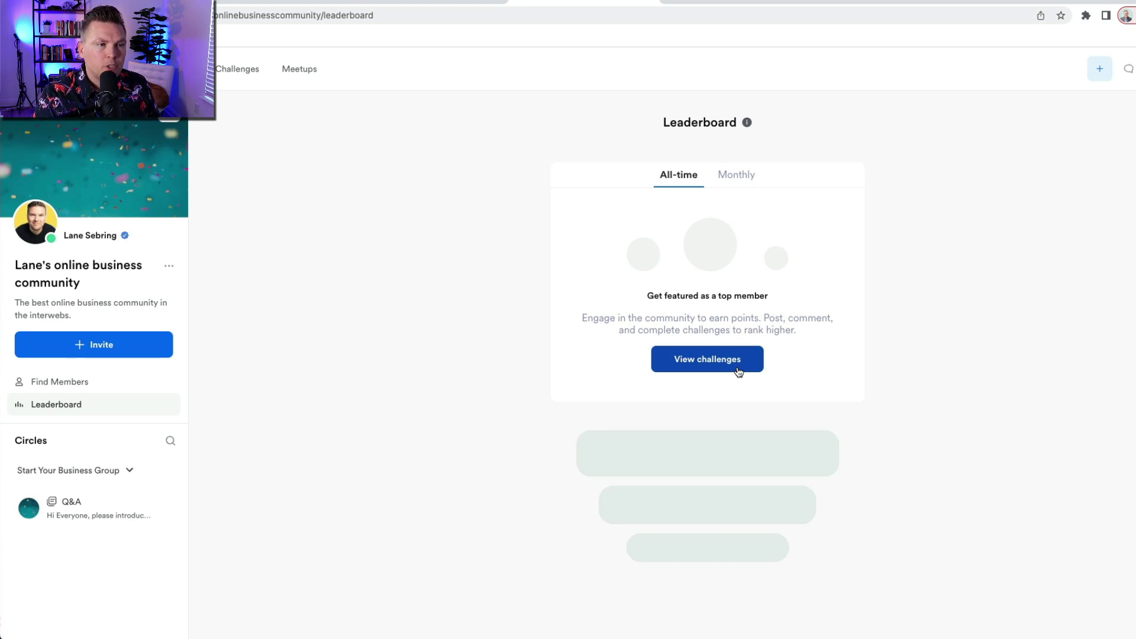
Create a one-time challenge from View challenges and scroll through the template gallery
{"action": "left_click", "coordinate": [738, 371]}
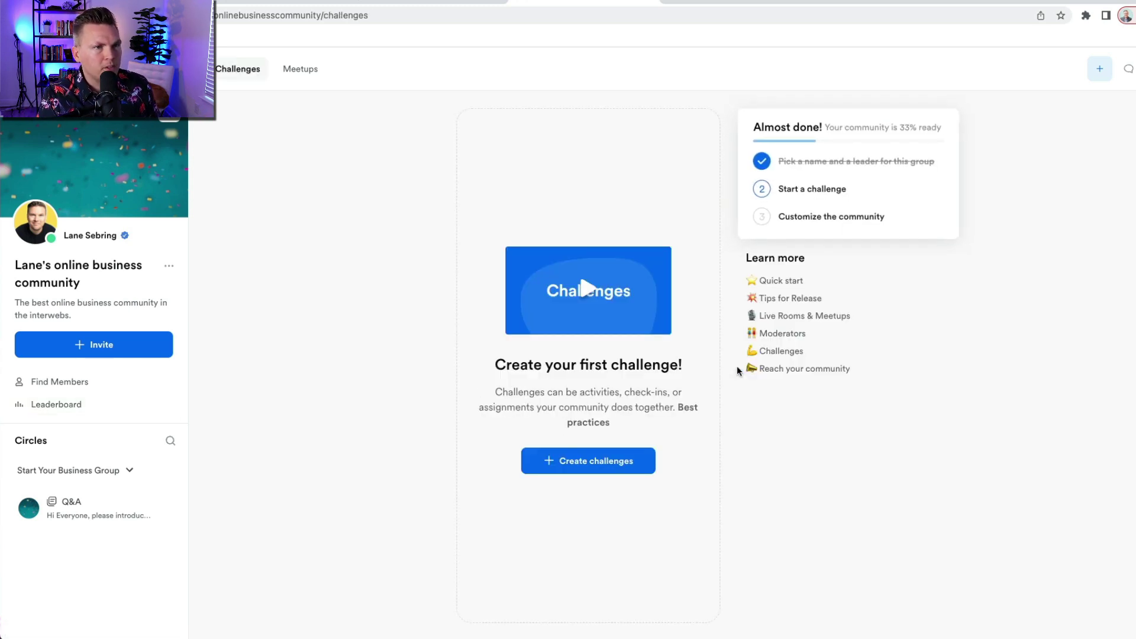
{"action": "left_click", "coordinate": [589, 467]}
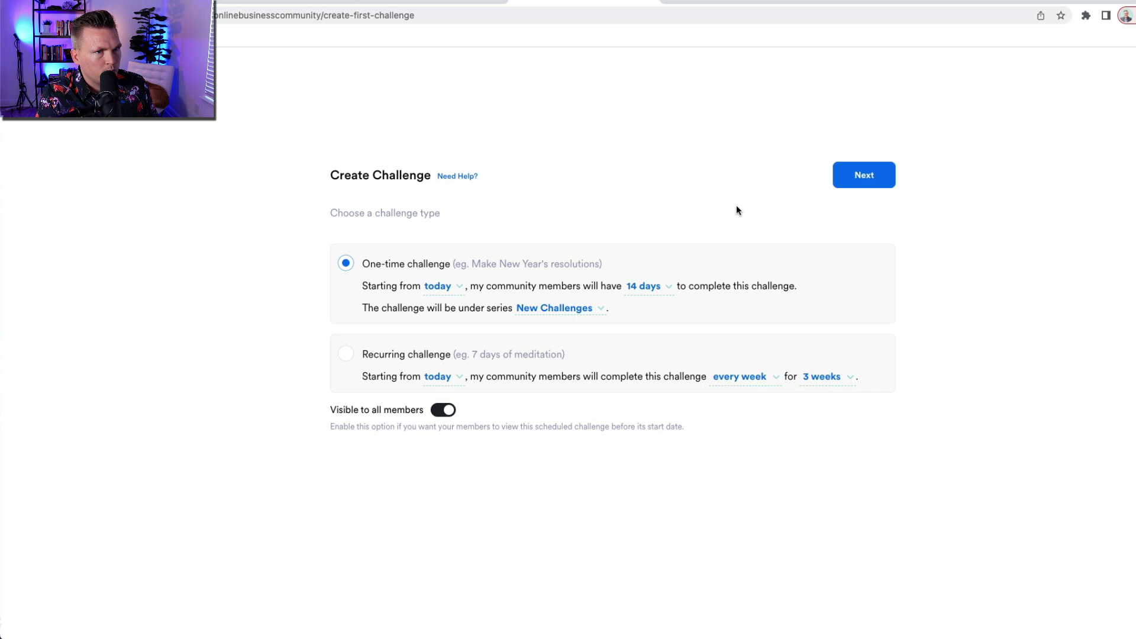
{"action": "left_click", "coordinate": [865, 176]}
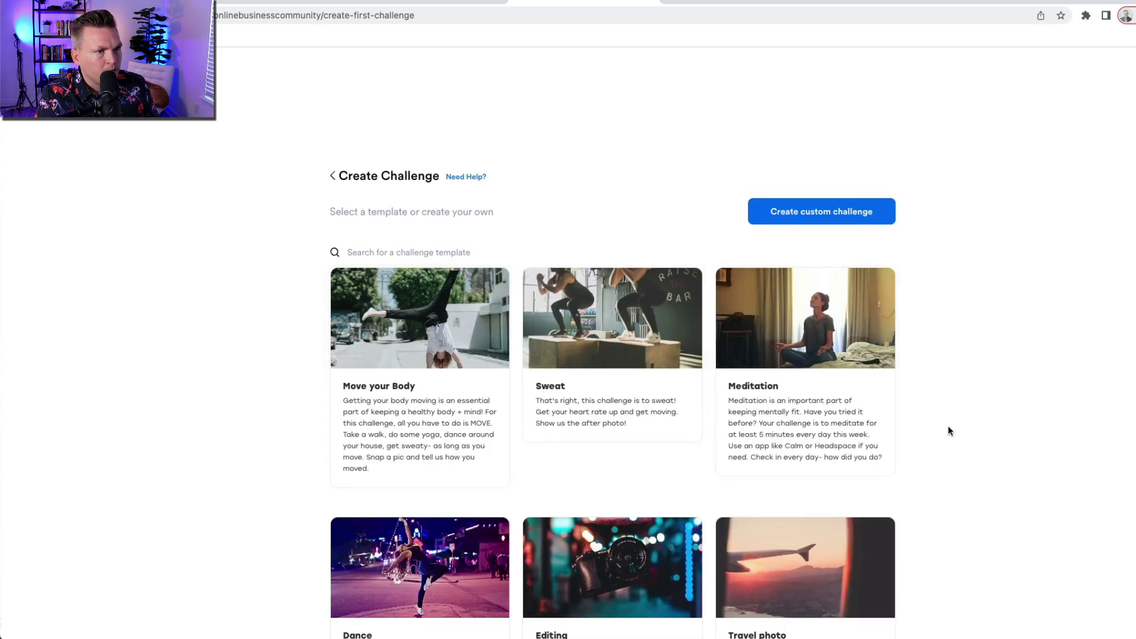
{"action": "scroll", "coordinate": [949, 429], "scroll_direction": "down", "scroll_amount": 1}
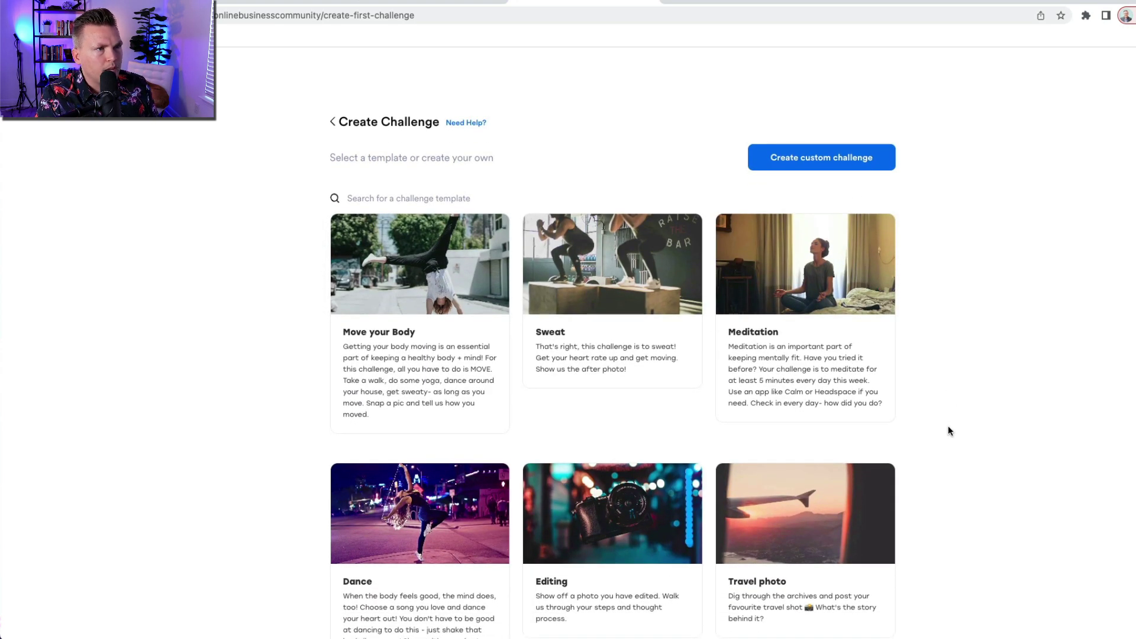
{"action": "scroll", "coordinate": [971, 474], "scroll_direction": "down", "scroll_amount": 2}
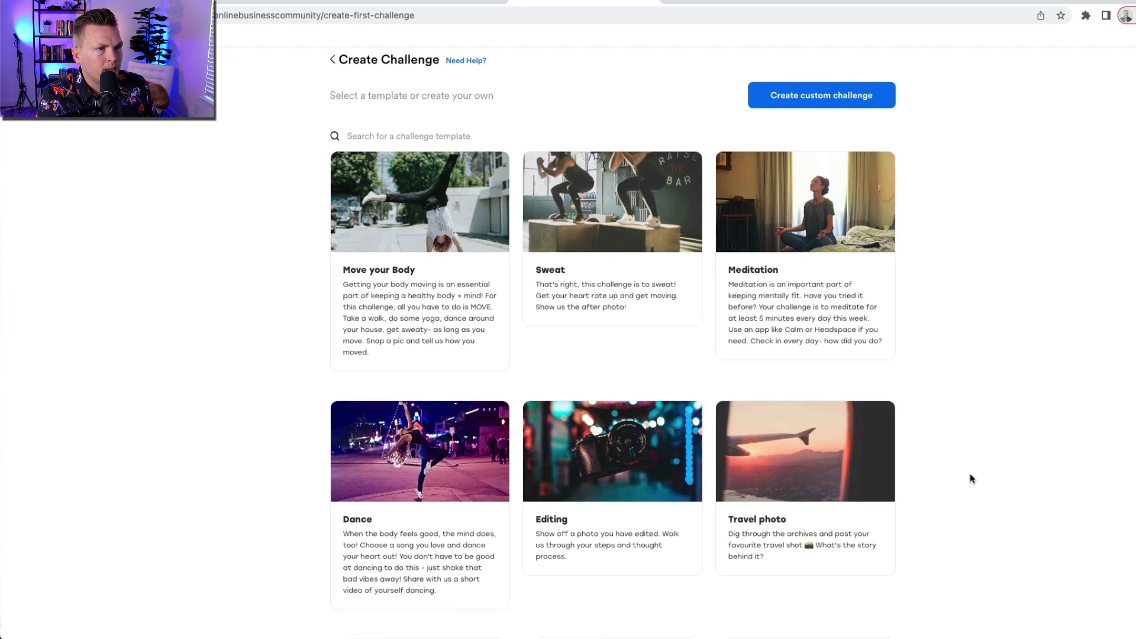
{"action": "scroll", "coordinate": [970, 475], "scroll_direction": "down", "scroll_amount": 4}
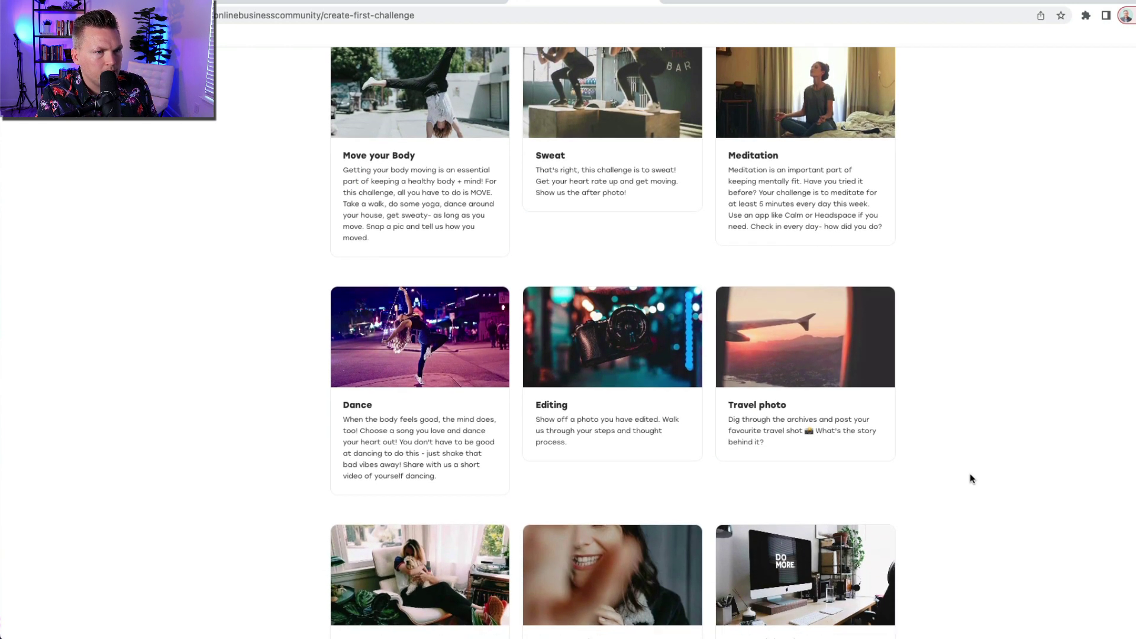
{"action": "scroll", "coordinate": [970, 478], "scroll_direction": "down", "scroll_amount": 4}
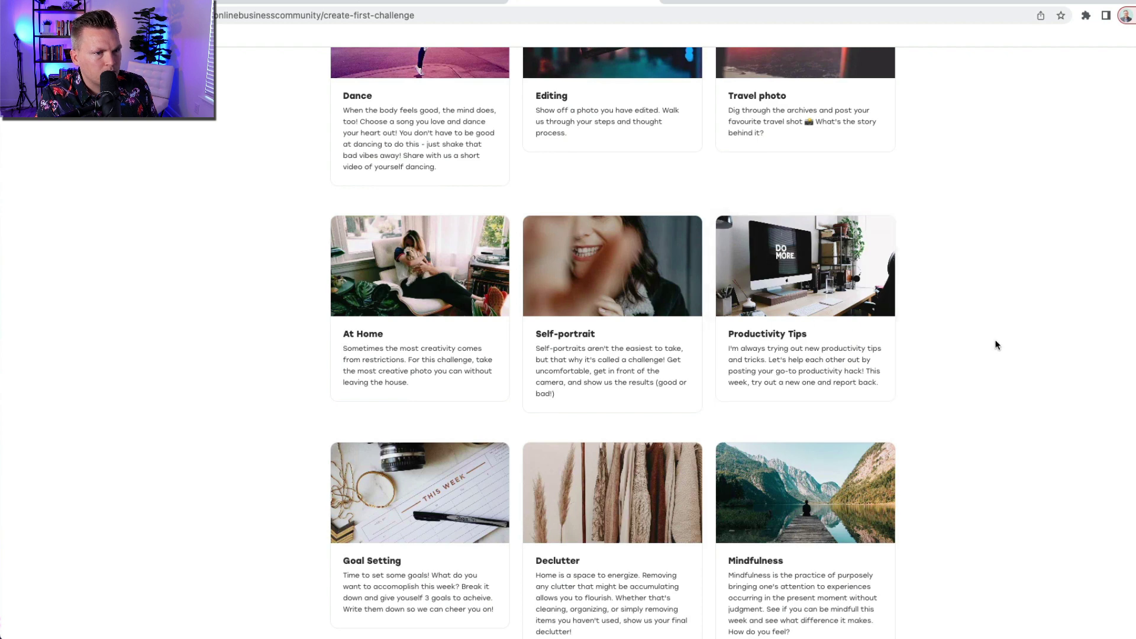
{"action": "scroll", "coordinate": [993, 342], "scroll_direction": "down", "scroll_amount": 2}
Base the challenge on Productivity Tips and retitle it 'Make a video a day challenge'
{"action": "left_click", "coordinate": [792, 220]}
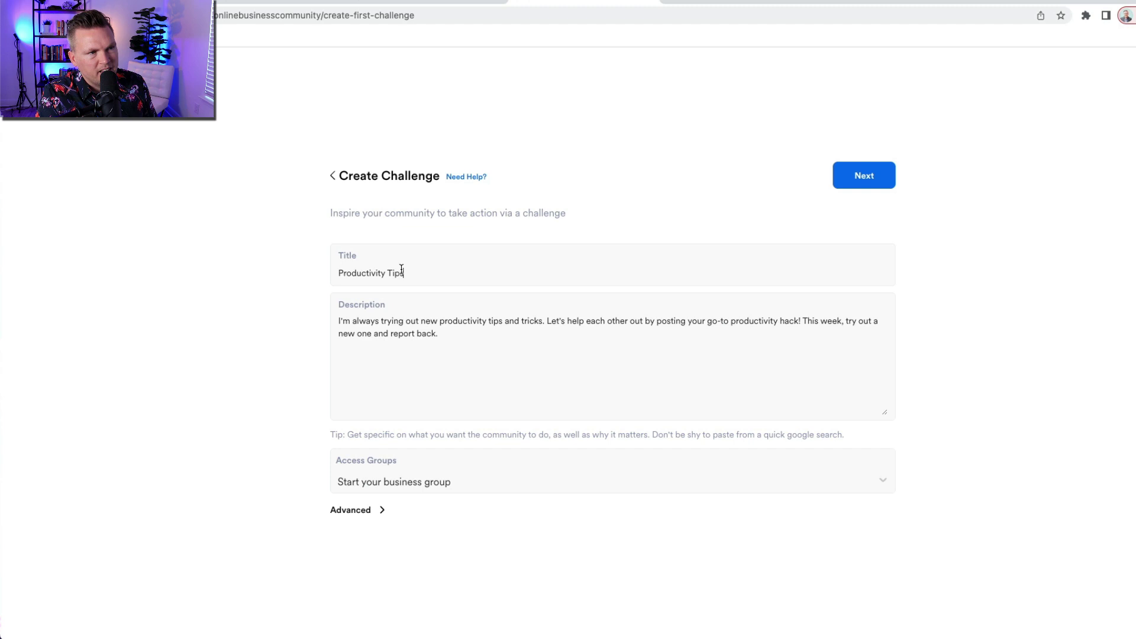
{"action": "left_click_drag", "start_coordinate": [414, 272], "coordinate": [221, 274]}
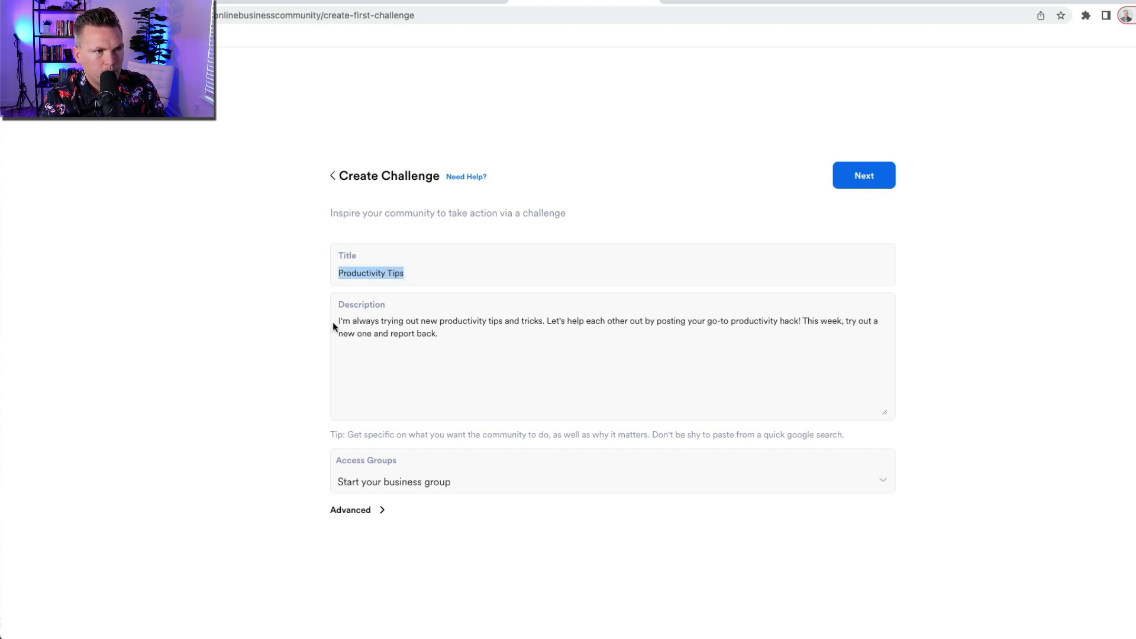
{"action": "key", "text": "BackSpace"}
{"action": "type", "text": "Mak"}
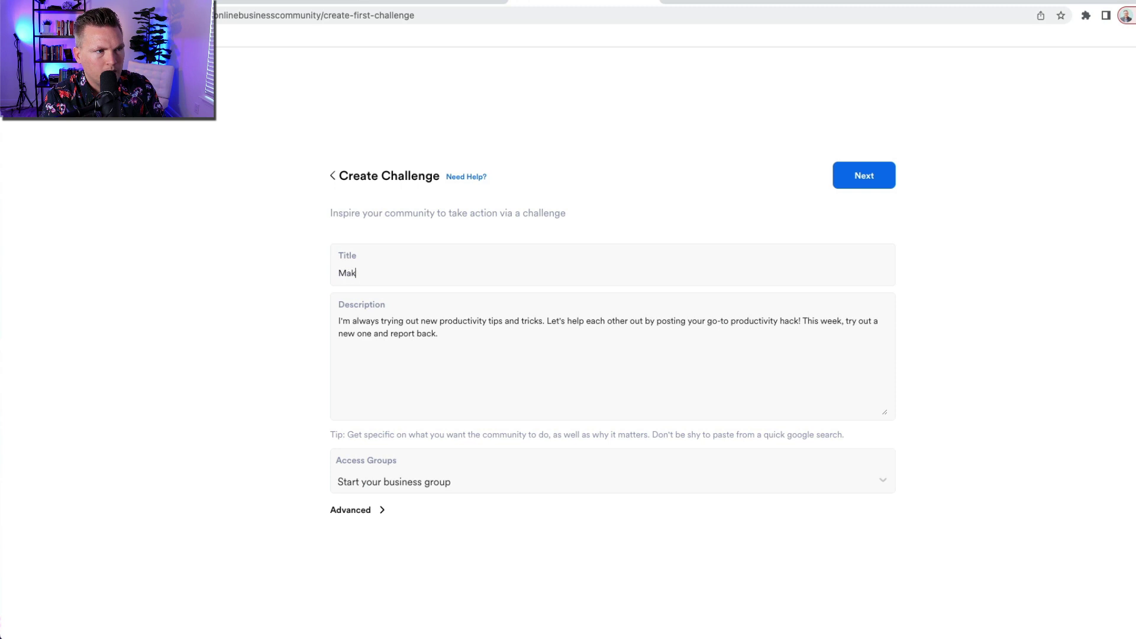
{"action": "type", "text": "e a vid"}
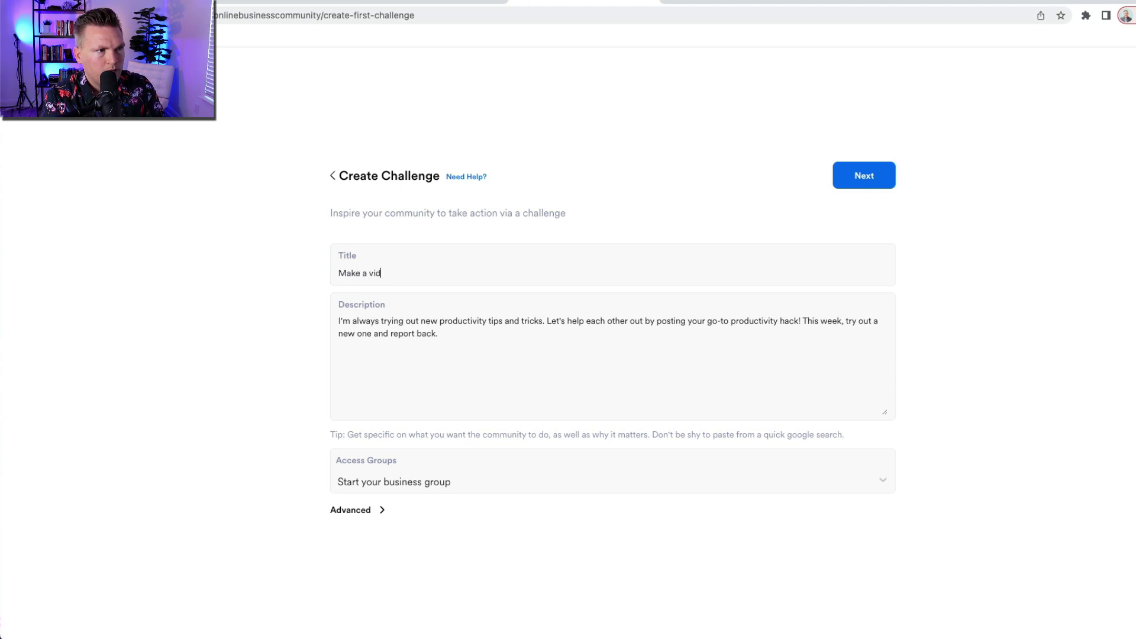
{"action": "type", "text": "eo a day channe"}
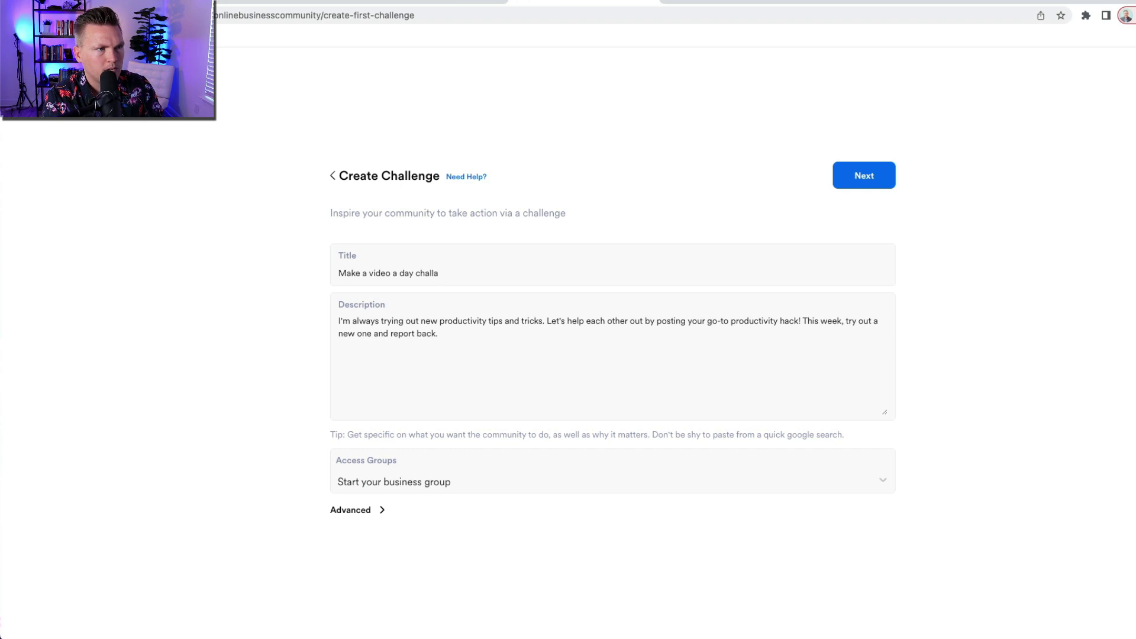
{"action": "type", "text": "nge"}
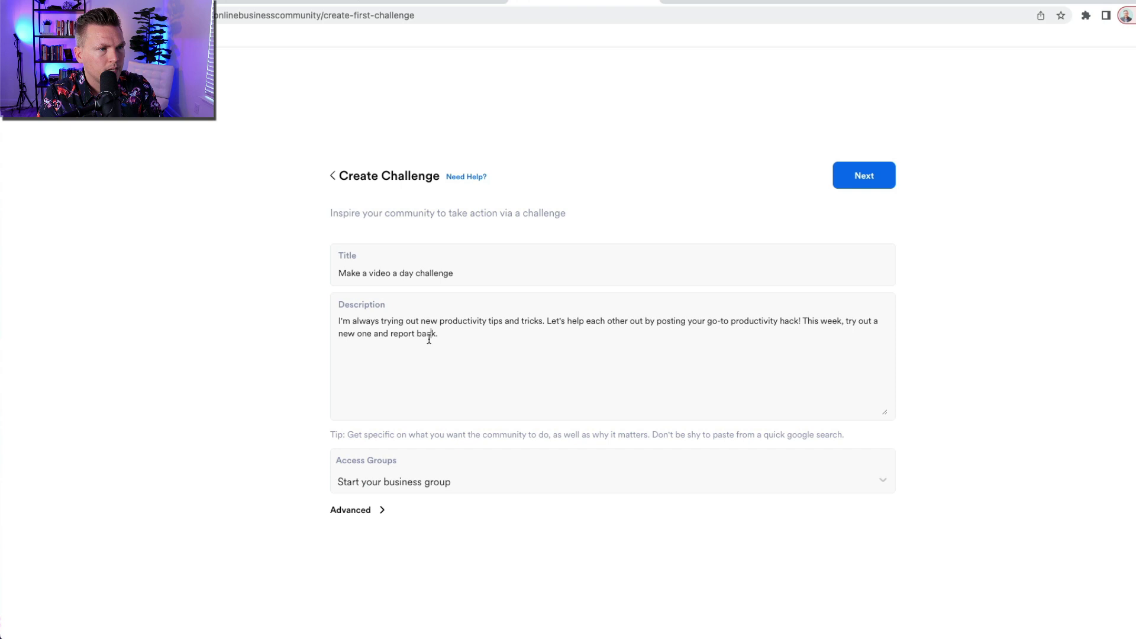
Replace the description with 'Let's make one video a day for 14 days and post it online each day'
{"action": "left_click_drag", "start_coordinate": [466, 332], "coordinate": [290, 288]}
{"action": "type", "text": "Let's "}
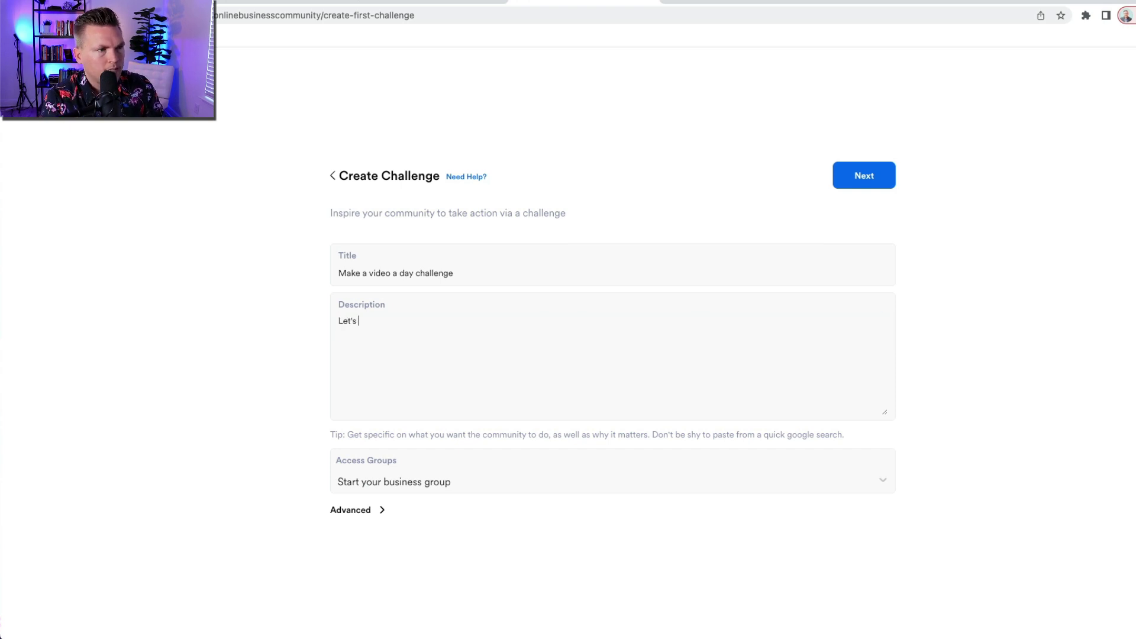
{"action": "type", "text": "make one v"}
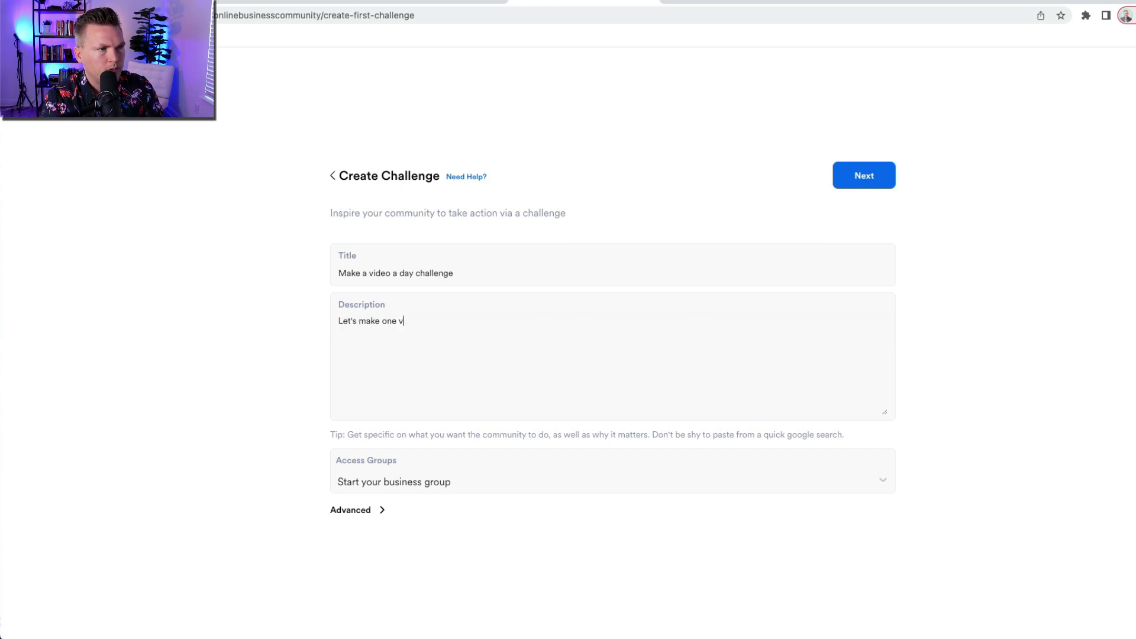
{"action": "type", "text": "ideo a day for 14 d"}
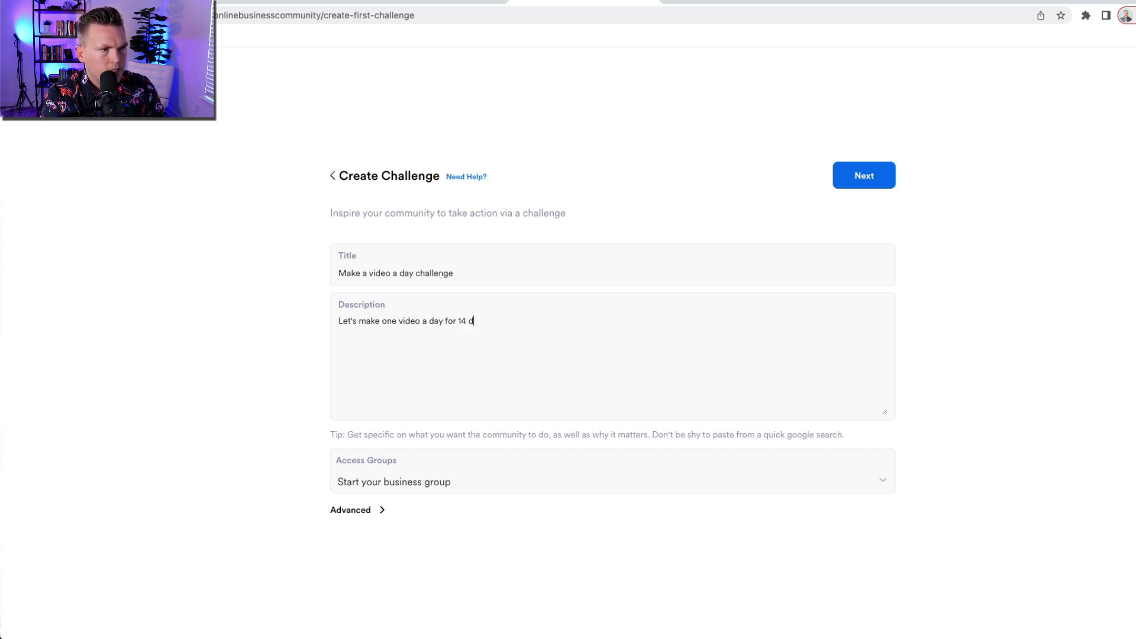
{"action": "type", "text": "ays and post it on"}
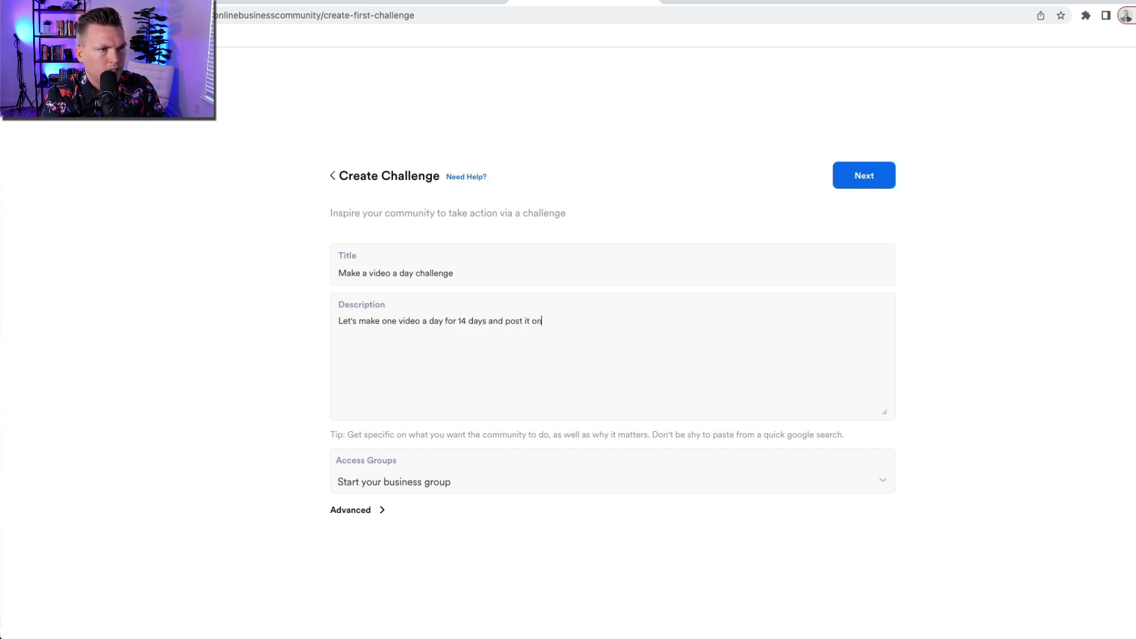
{"action": "type", "text": "line each day."}
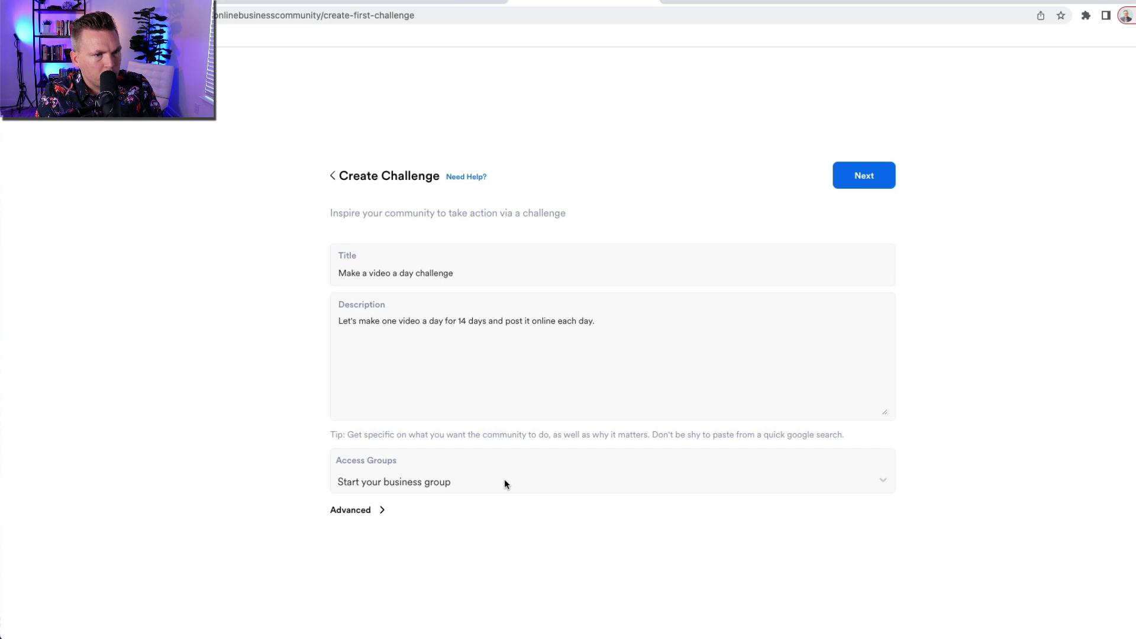
{"action": "left_click", "coordinate": [382, 510]}
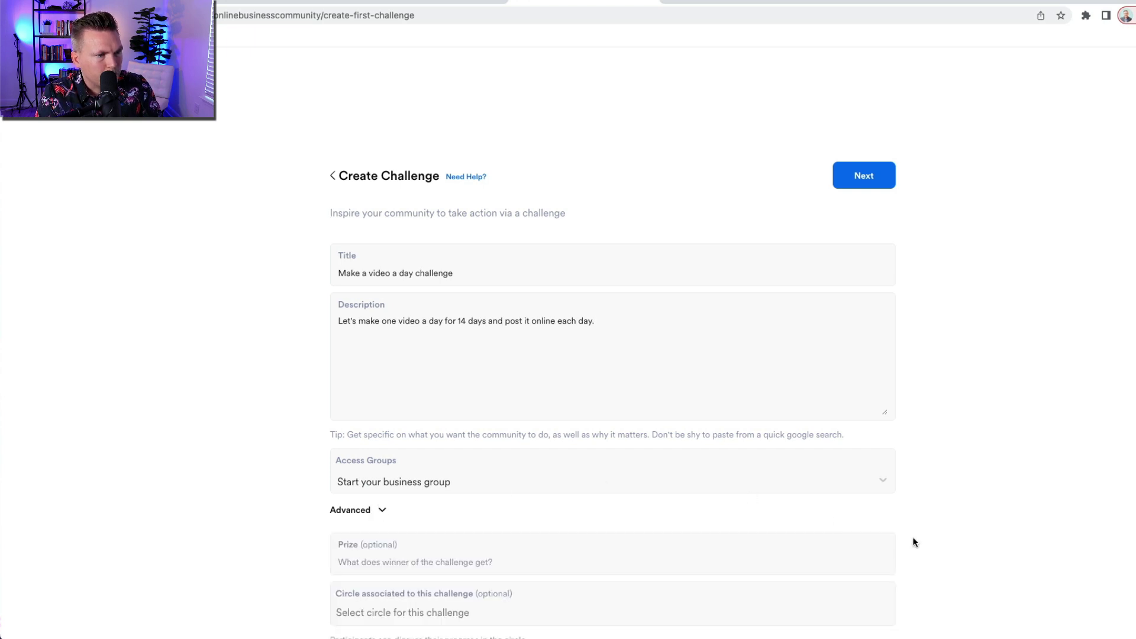
{"action": "scroll", "coordinate": [970, 539], "scroll_direction": "down", "scroll_amount": 1}
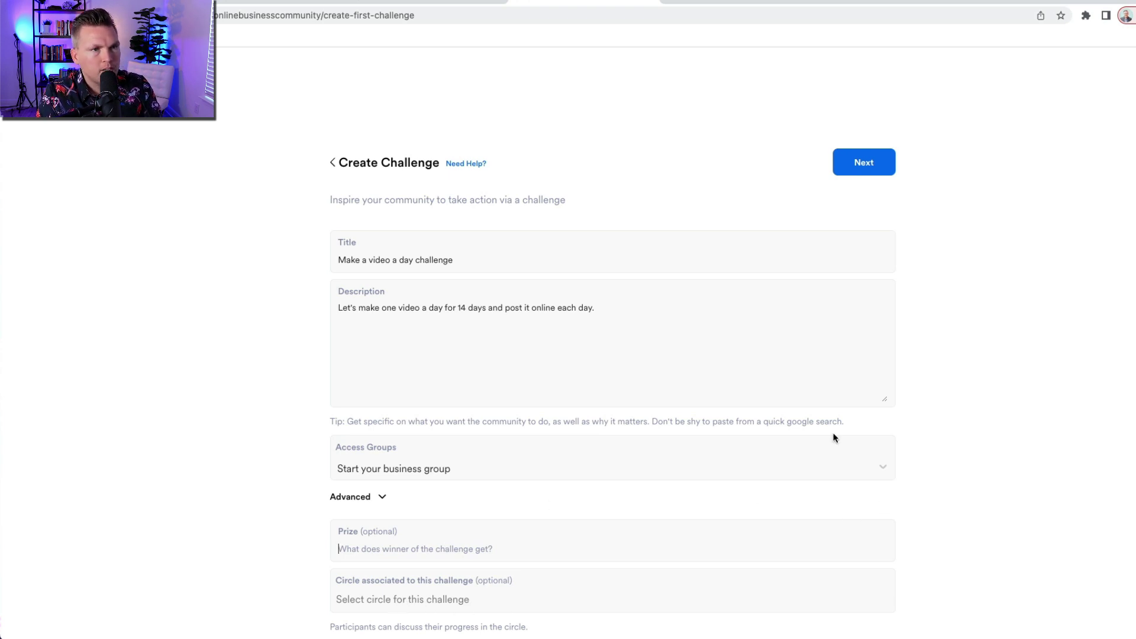
{"action": "left_click", "coordinate": [382, 497]}
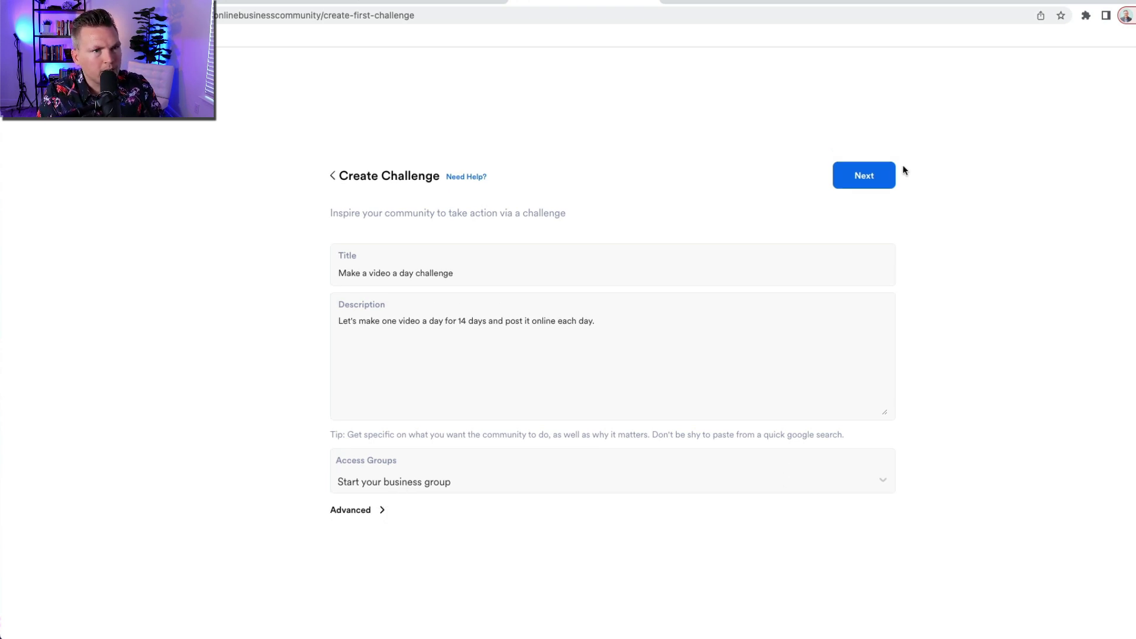
Keep the default photo on the media step and save the challenge
{"action": "left_click", "coordinate": [860, 176]}
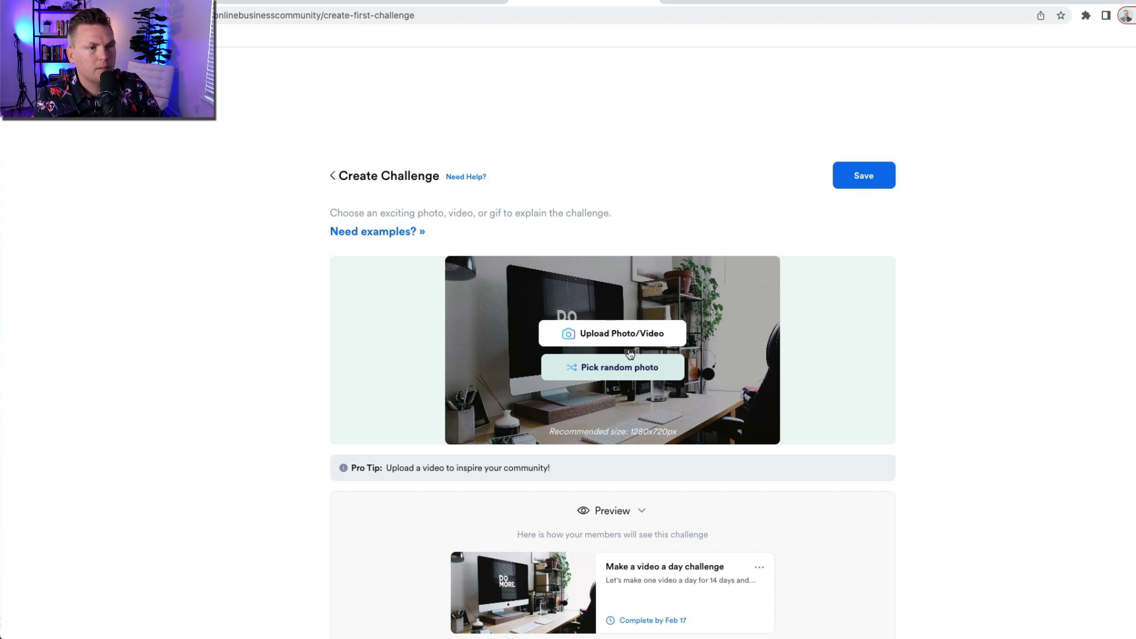
{"action": "scroll", "coordinate": [984, 401], "scroll_direction": "down", "scroll_amount": 1}
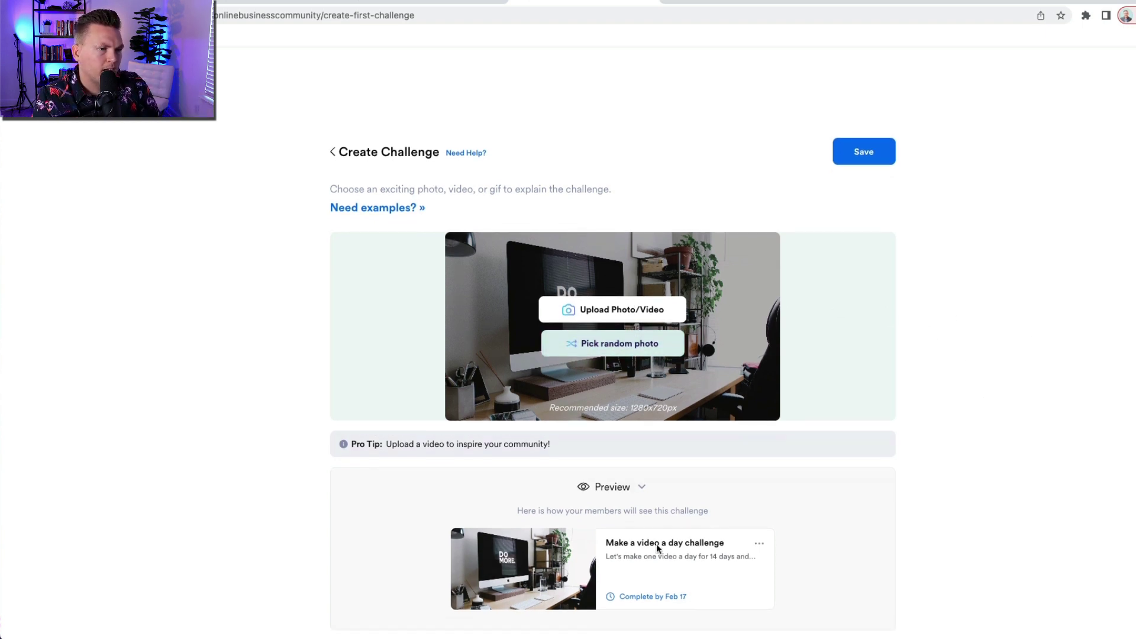
{"action": "left_click", "coordinate": [866, 152]}
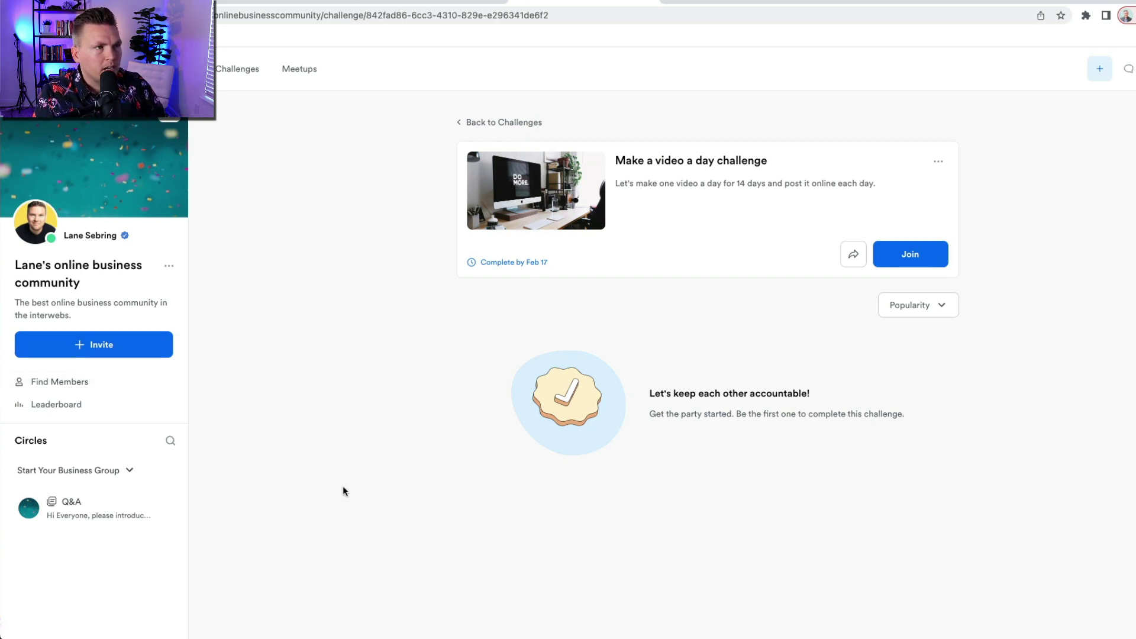
Open the Live Room from the community's Meetups tab
{"action": "left_click", "coordinate": [299, 70]}
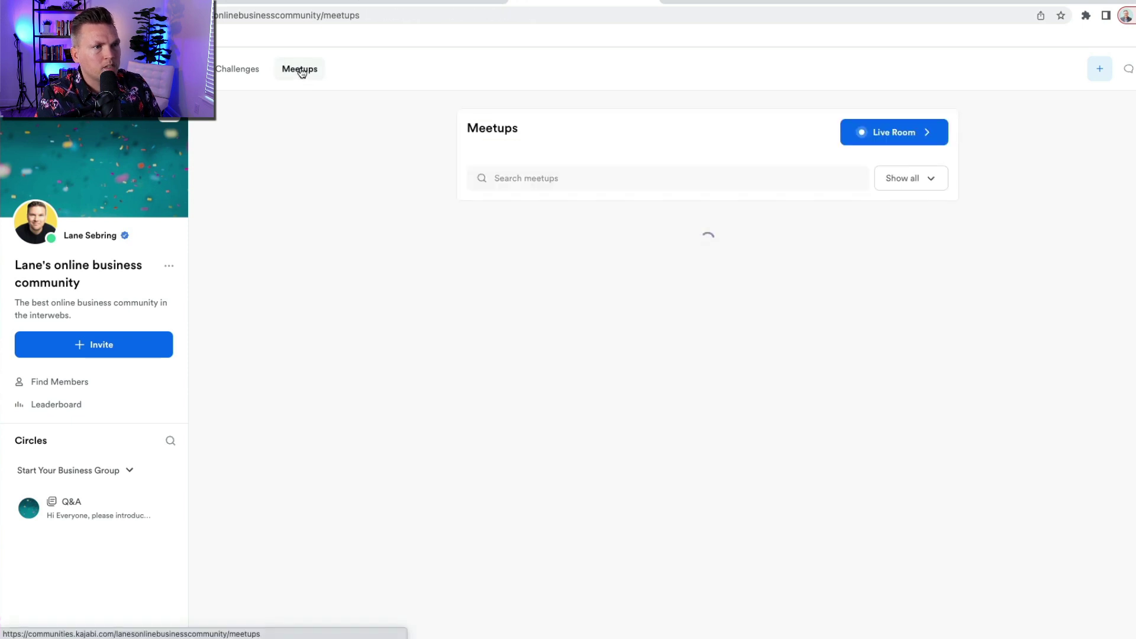
{"action": "left_click", "coordinate": [905, 137]}
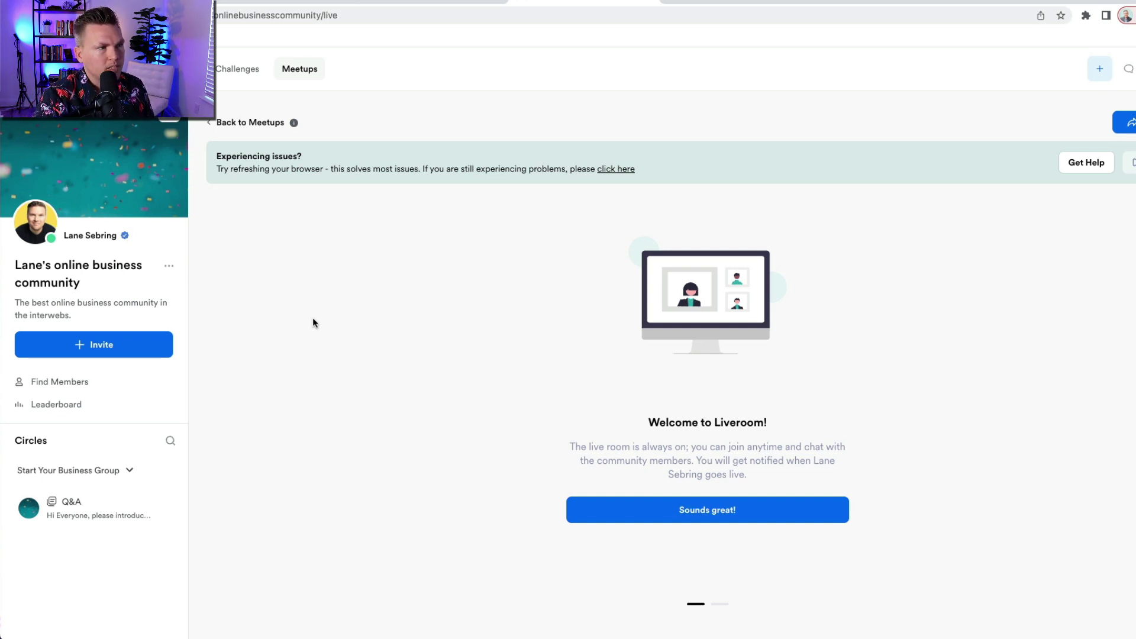
Create a chat-type circle titled with the owner's name plus 'business circle', described 'We discuss business'
{"action": "left_click", "coordinate": [149, 441]}
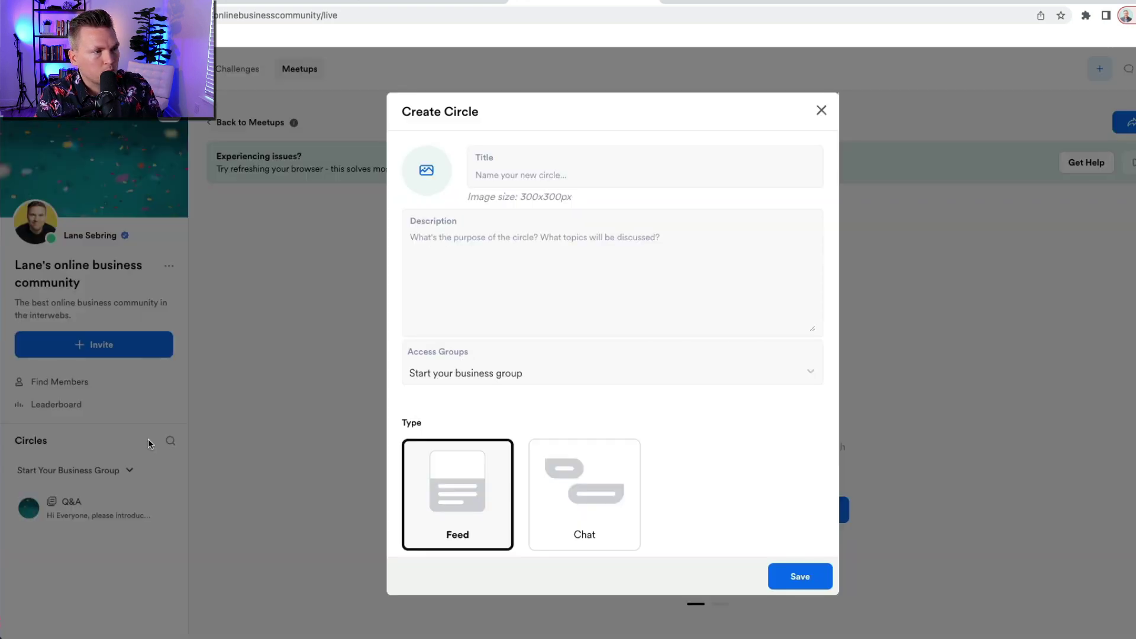
{"action": "left_click", "coordinate": [497, 168]}
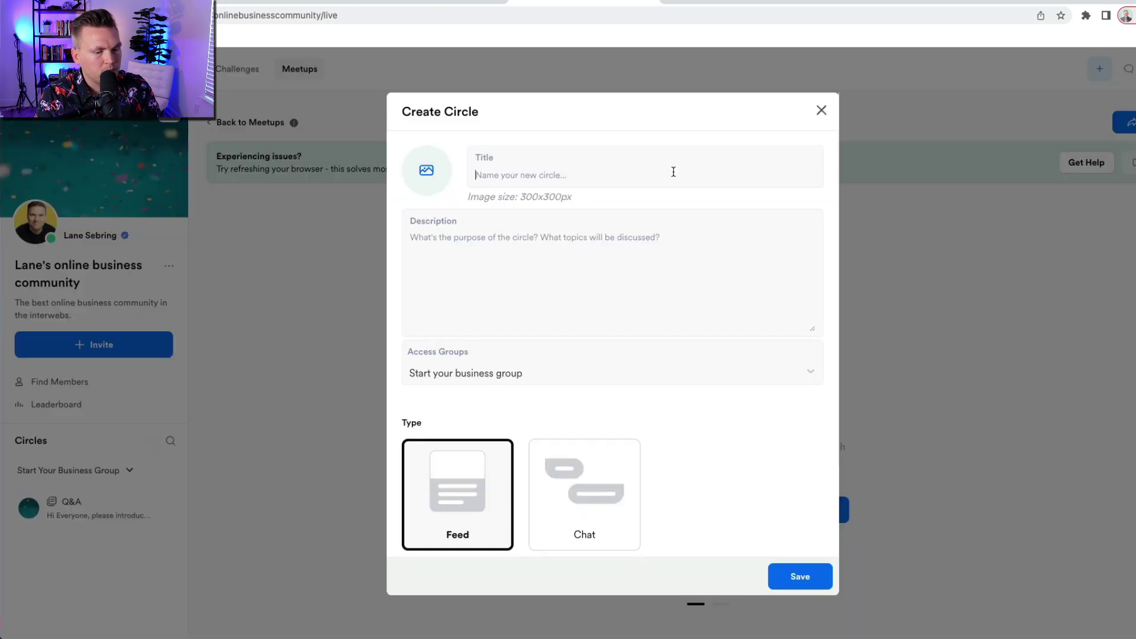
{"action": "type", "text": "Lane's bu"}
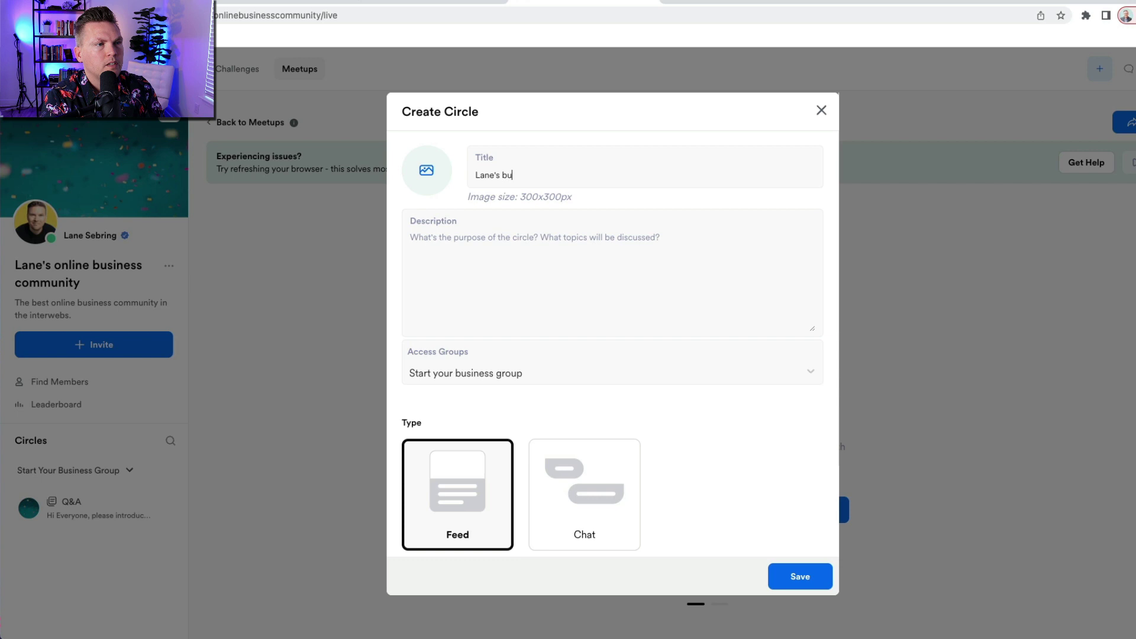
{"action": "type", "text": "siness cir"}
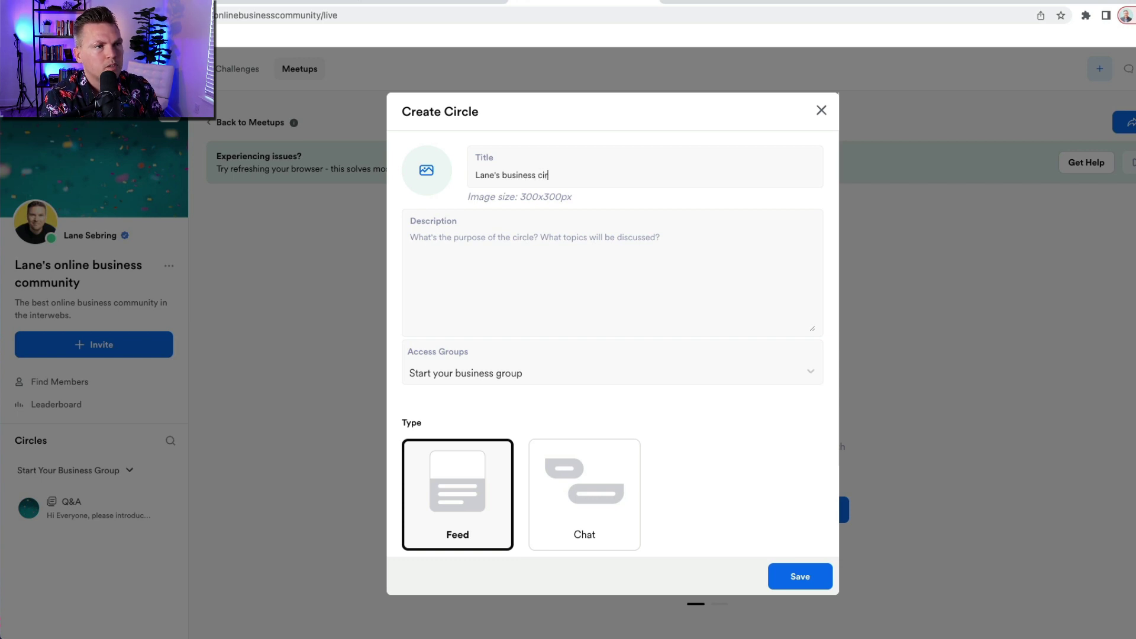
{"action": "type", "text": "cle"}
{"action": "left_click", "coordinate": [573, 241]}
{"action": "type", "text": "We dis"}
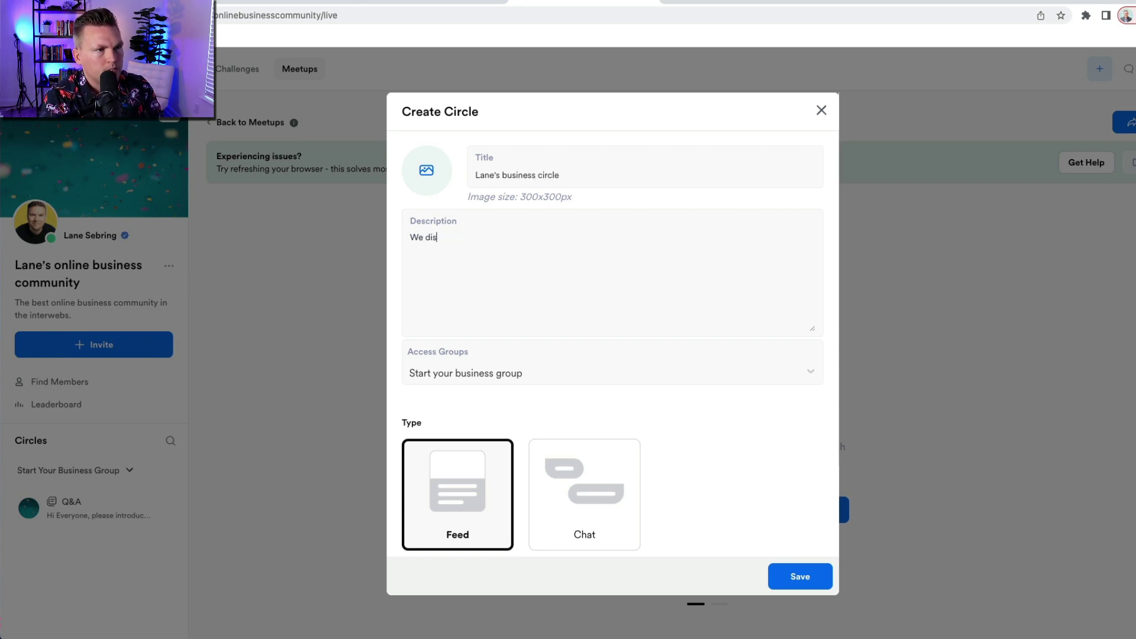
{"action": "type", "text": "cuss business"}
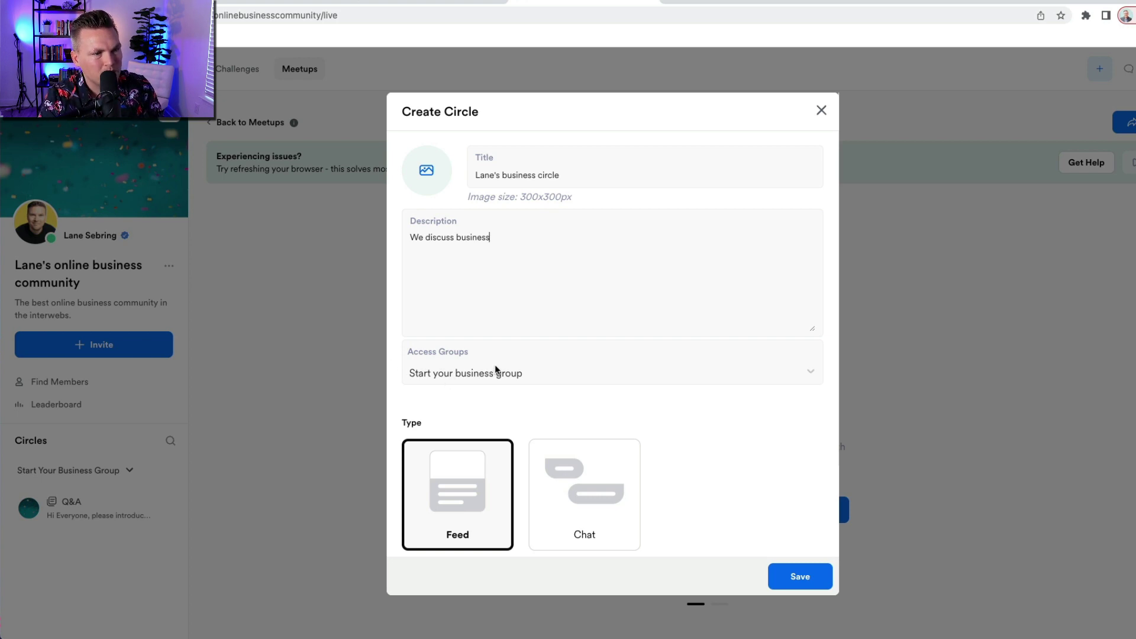
{"action": "left_click", "coordinate": [612, 482]}
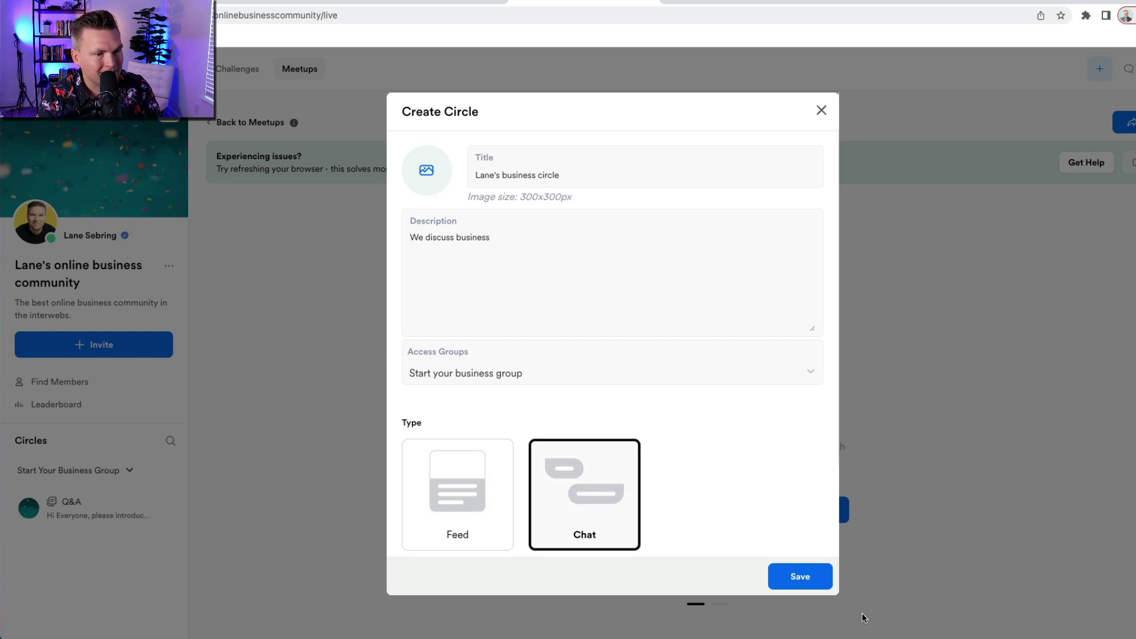
{"action": "left_click", "coordinate": [785, 581]}
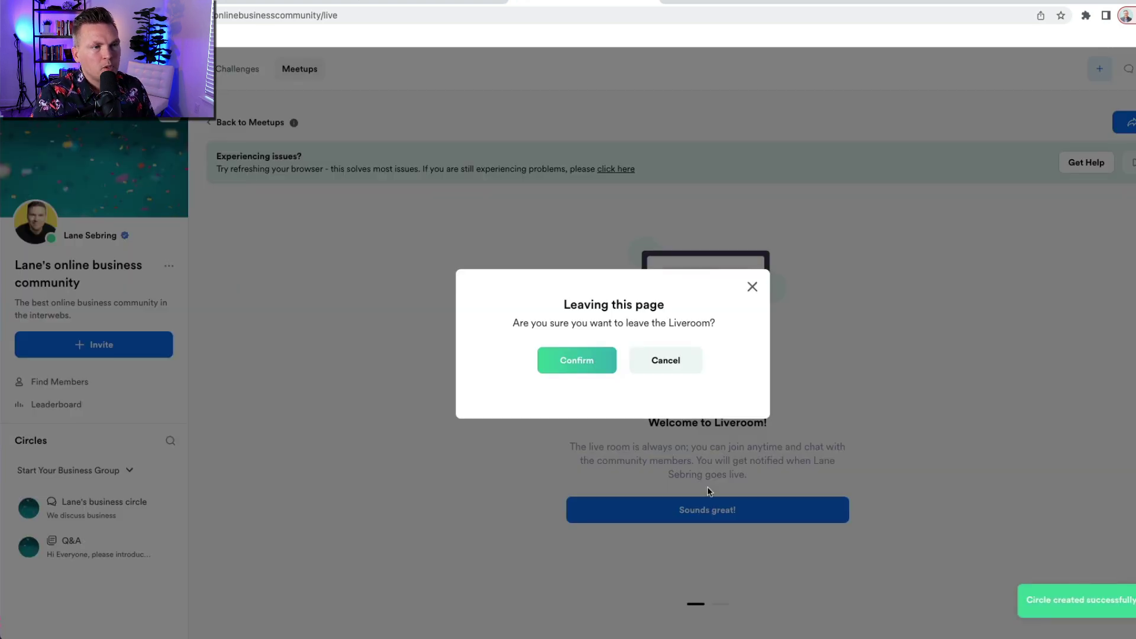
Leave the Liveroom, open the Q&A circle feed, and bring up the community's options menu
{"action": "left_click", "coordinate": [544, 356]}
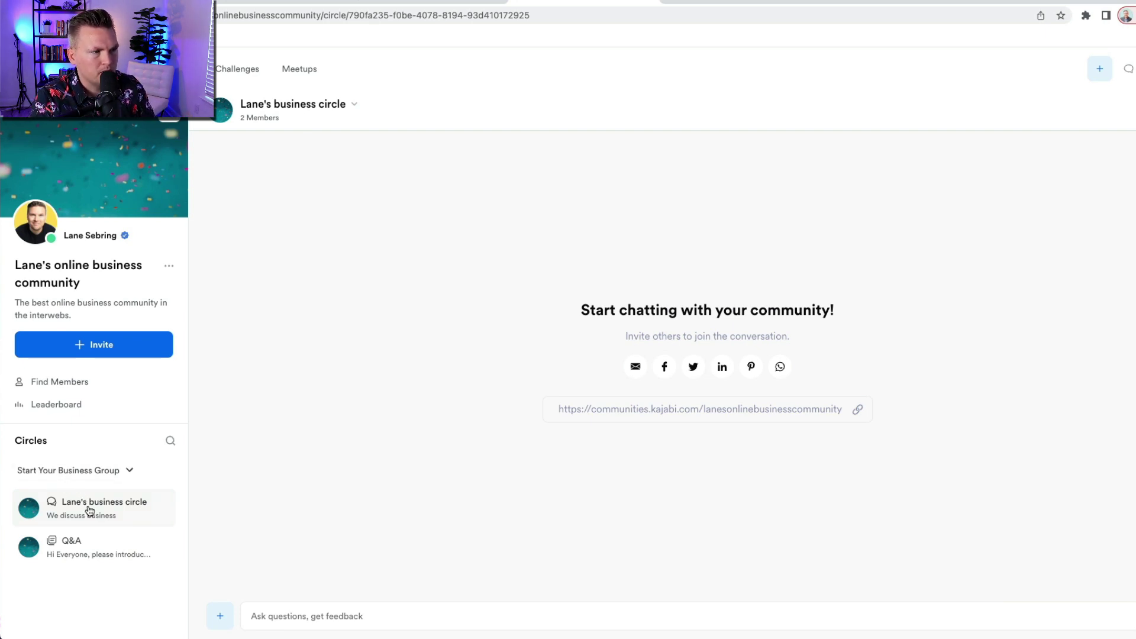
{"action": "left_click", "coordinate": [89, 510]}
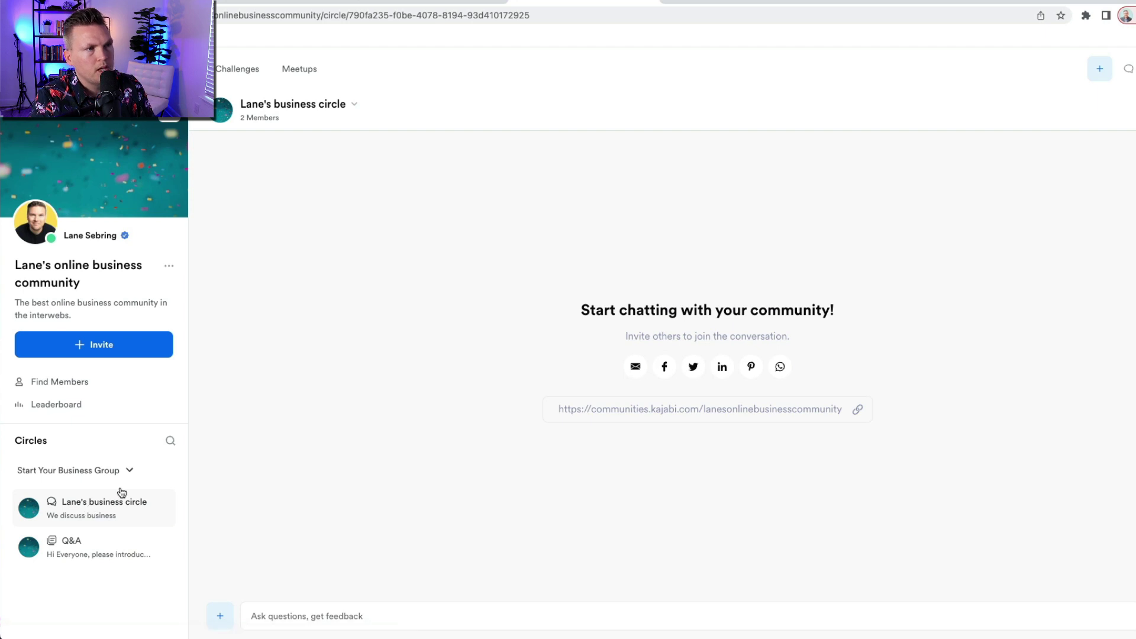
{"action": "left_click", "coordinate": [84, 545]}
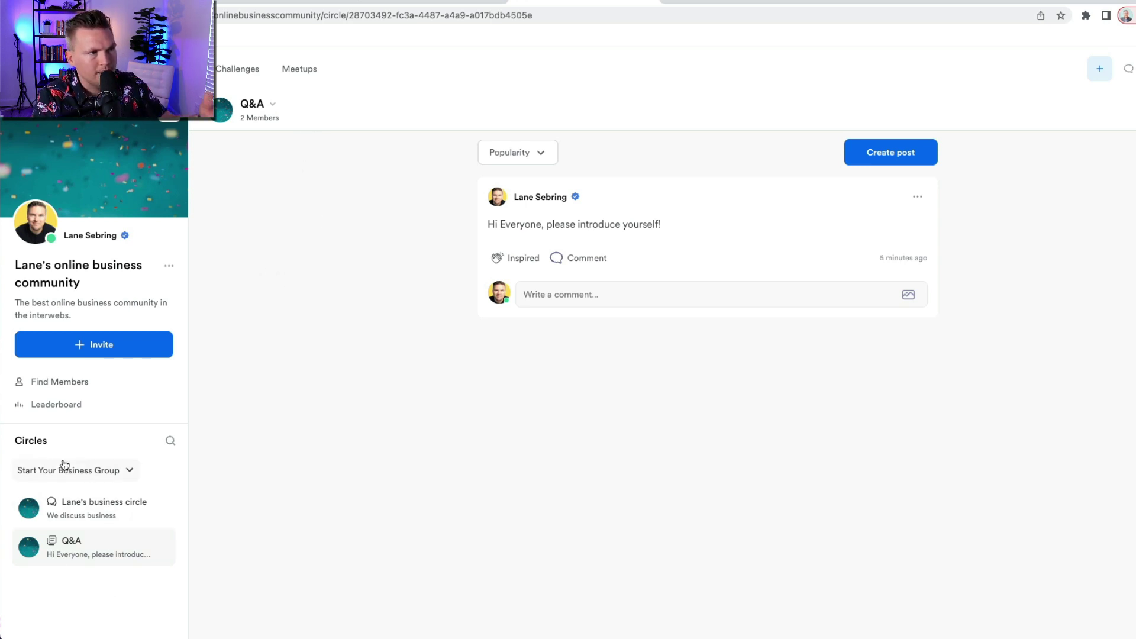
{"action": "left_click", "coordinate": [169, 267]}
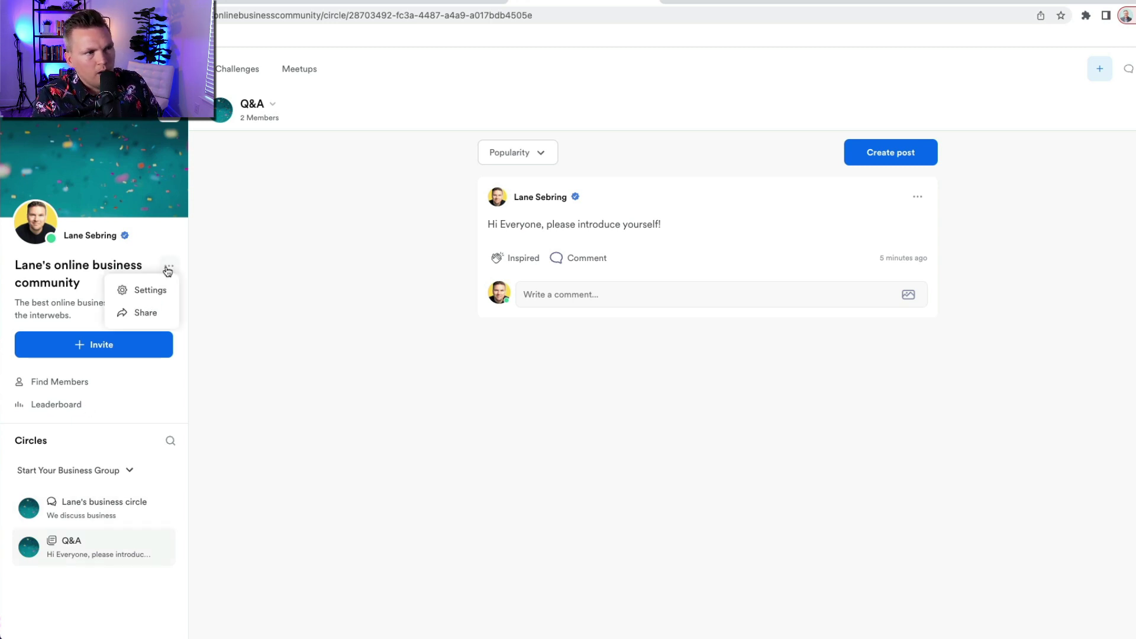
Open the community Settings and scroll through its Details page
{"action": "left_click", "coordinate": [151, 291]}
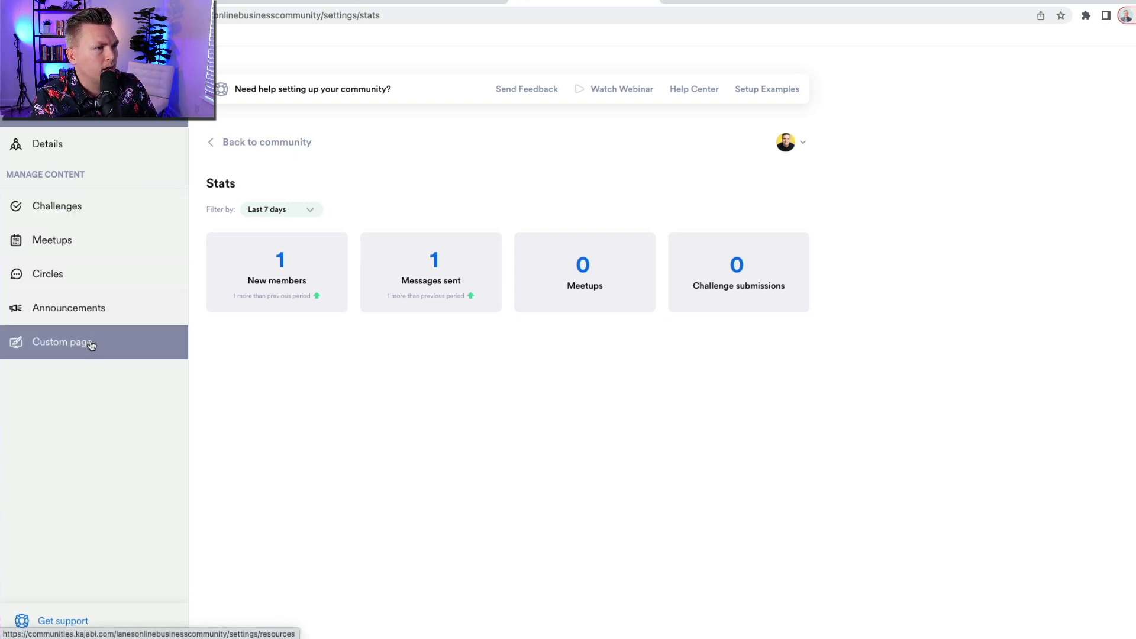
{"action": "left_click", "coordinate": [39, 137]}
{"action": "scroll", "coordinate": [890, 456], "scroll_direction": "down", "scroll_amount": 1}
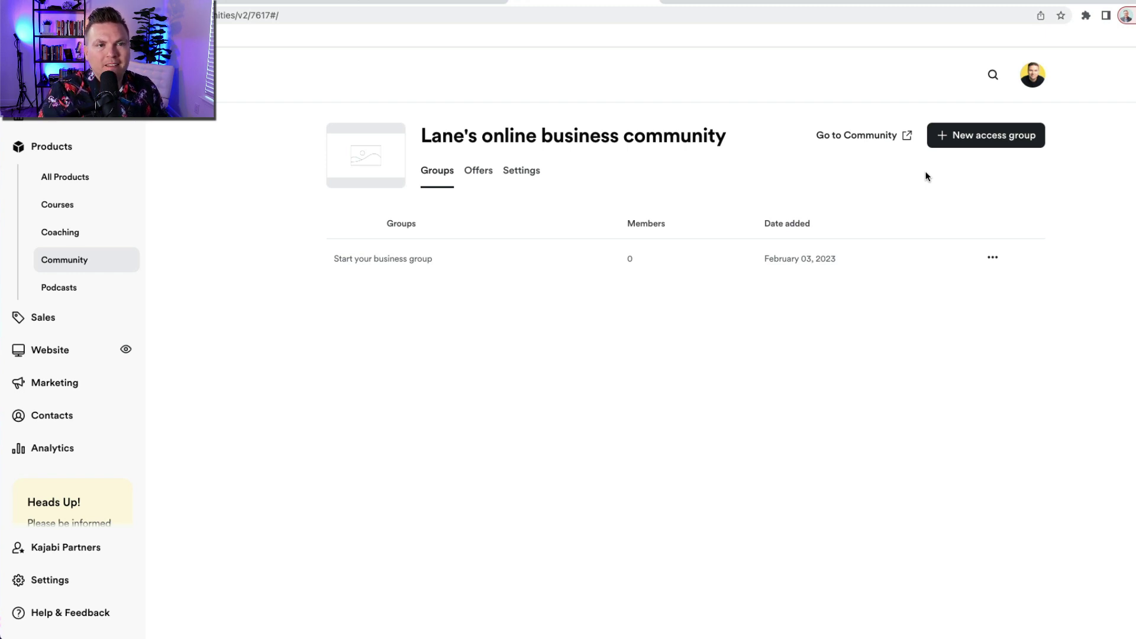
Start a new community access group named 'Grow your business'
{"action": "left_click", "coordinate": [941, 137]}
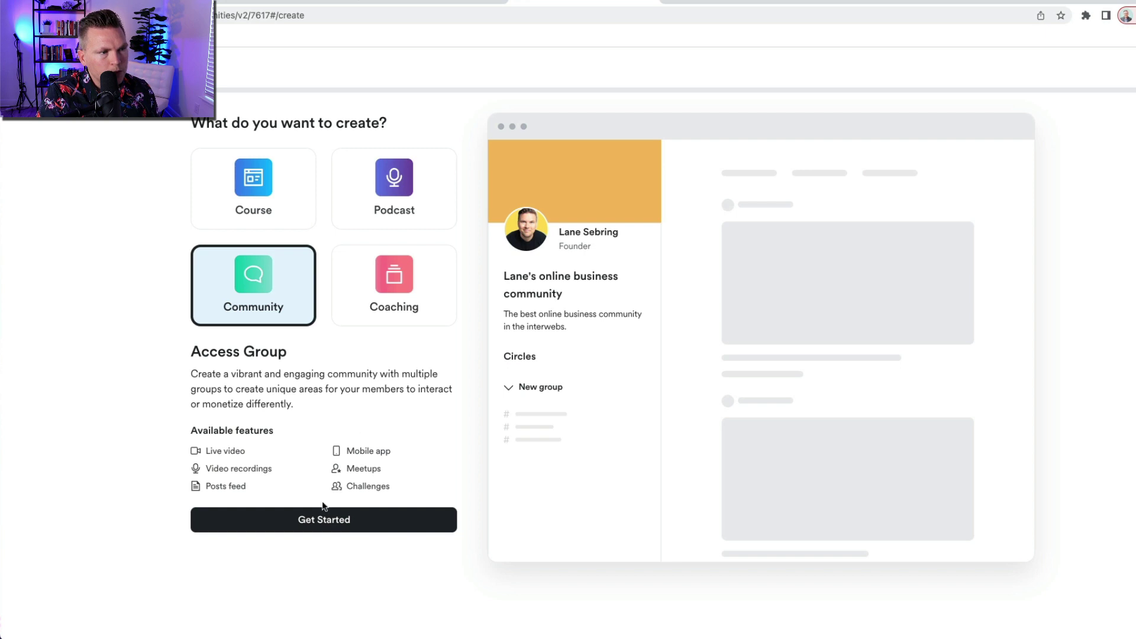
{"action": "left_click", "coordinate": [310, 519]}
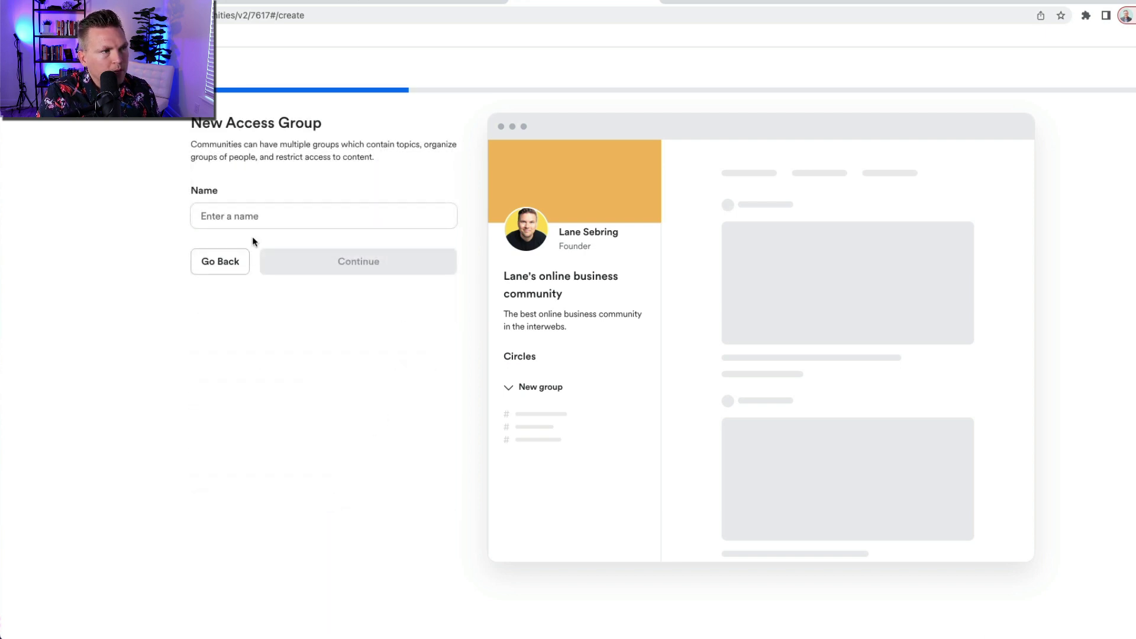
{"action": "left_click", "coordinate": [271, 217]}
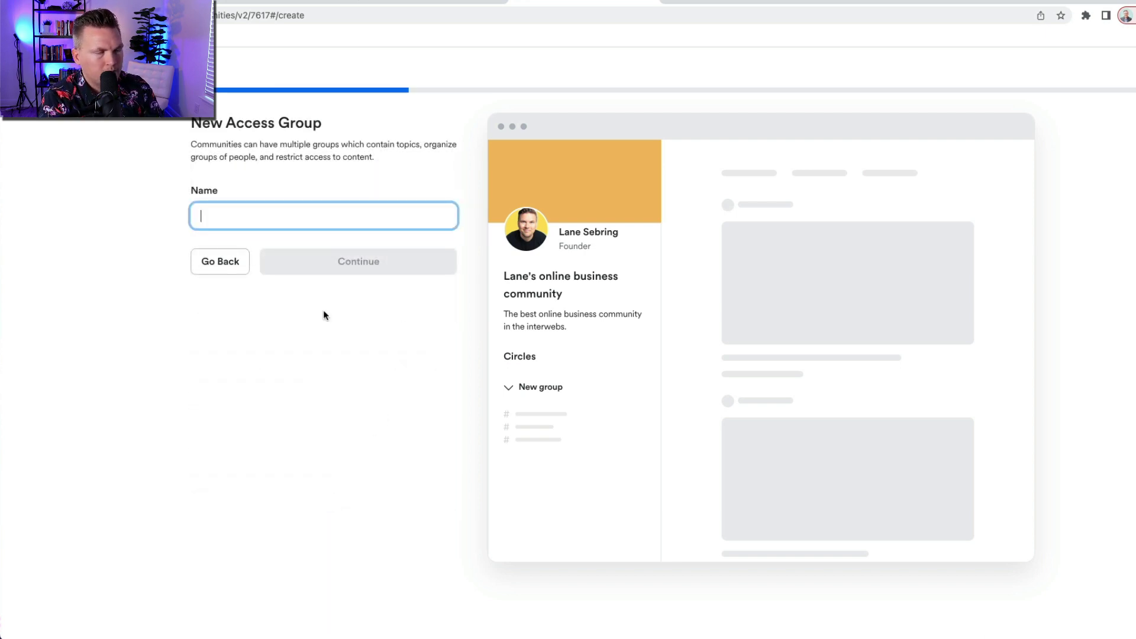
{"action": "type", "text": "Grow our"}
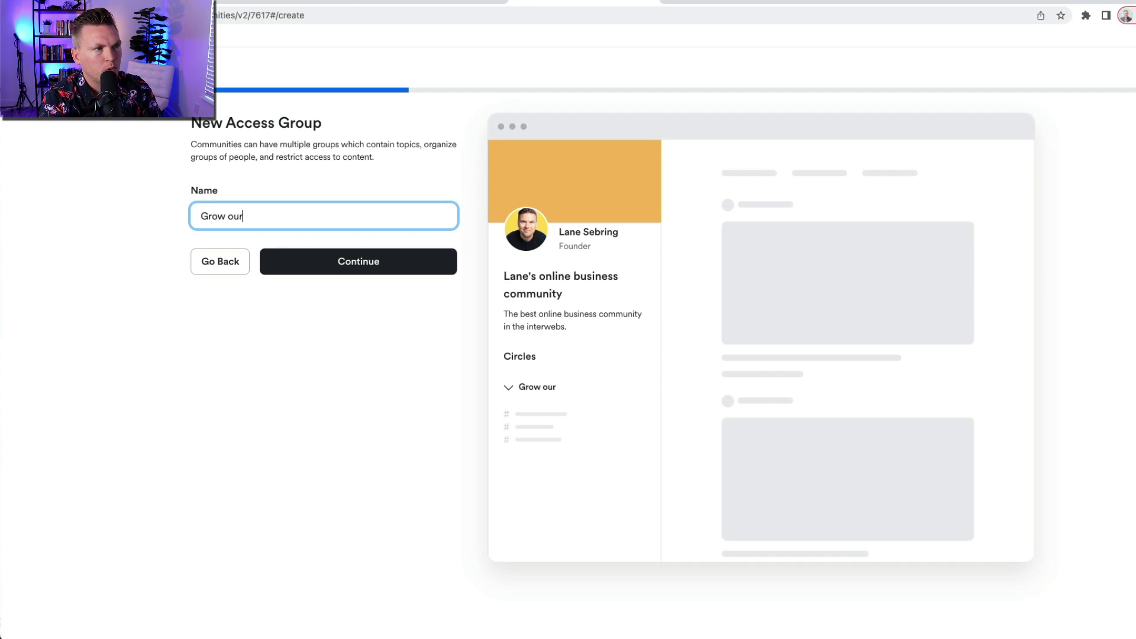
{"action": "key", "text": "BackSpace"}
{"action": "key", "text": "BackSpace"}
{"action": "key", "text": "BackSpace"}
{"action": "type", "text": "your business"}
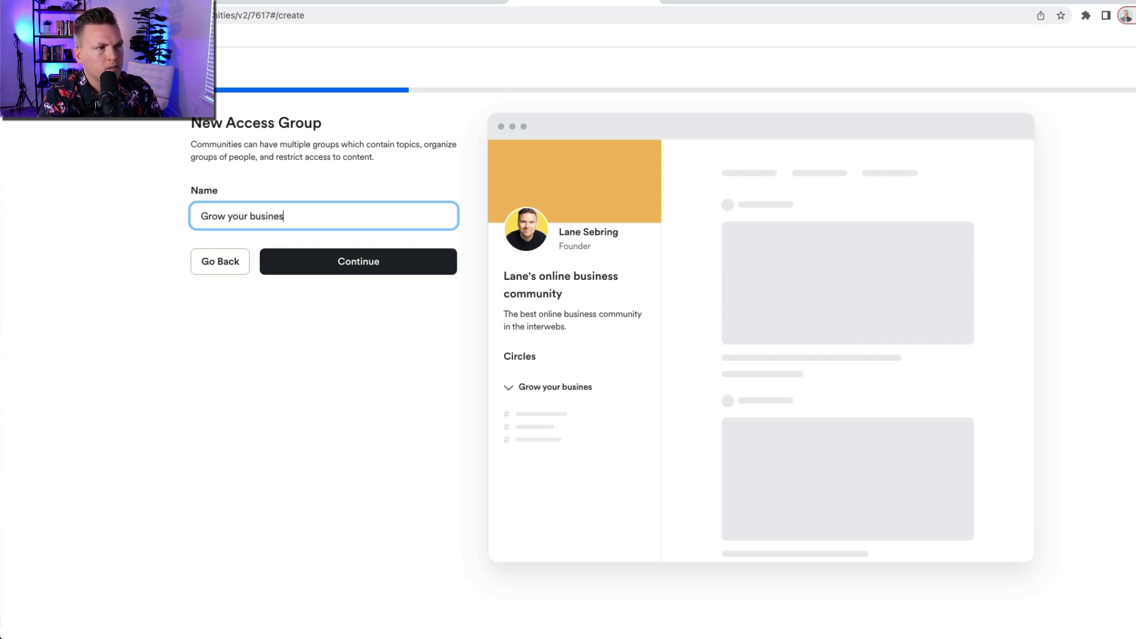
{"action": "left_click", "coordinate": [385, 265]}
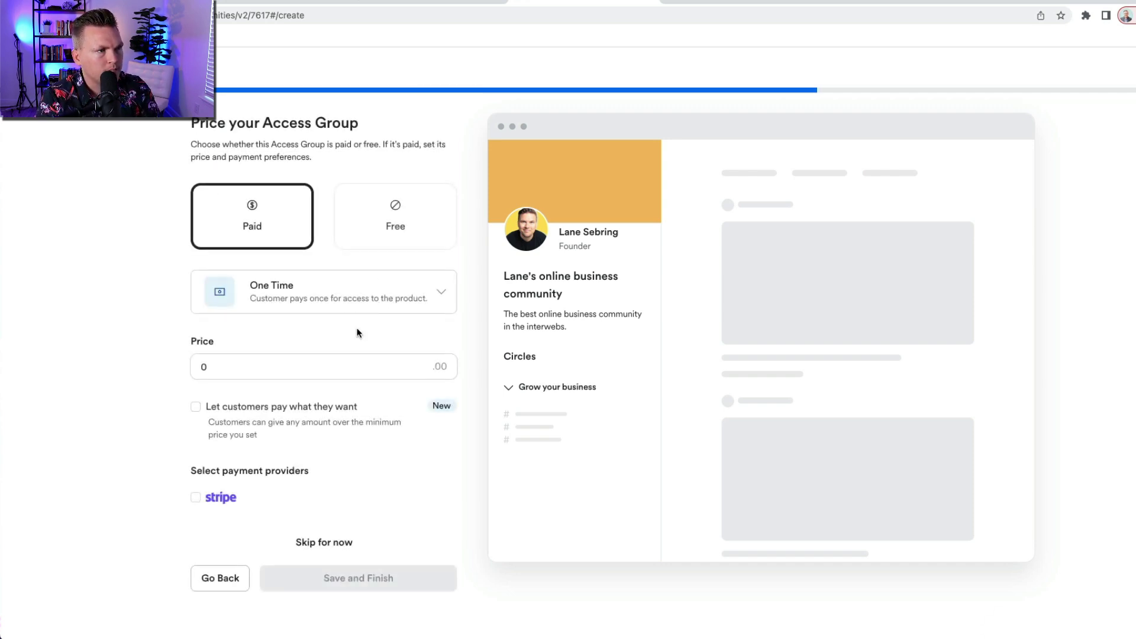
Make it a paid subscription of 47 billed every 1 month through Stripe, and save it
{"action": "left_click", "coordinate": [285, 296]}
{"action": "left_click", "coordinate": [278, 383]}
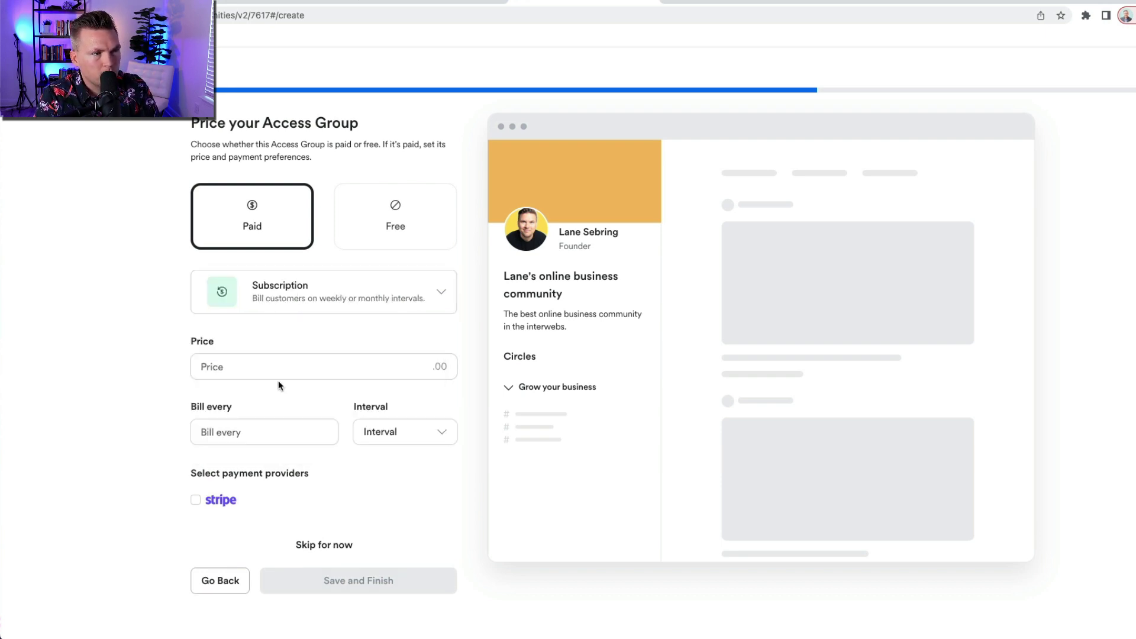
{"action": "left_click", "coordinate": [247, 363]}
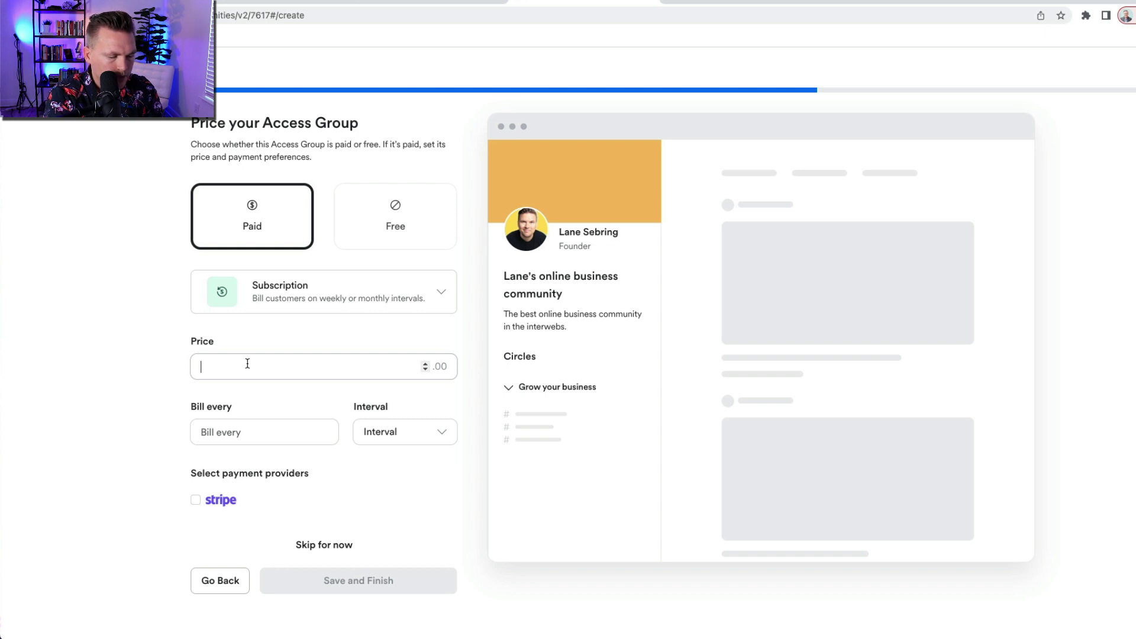
{"action": "type", "text": "47"}
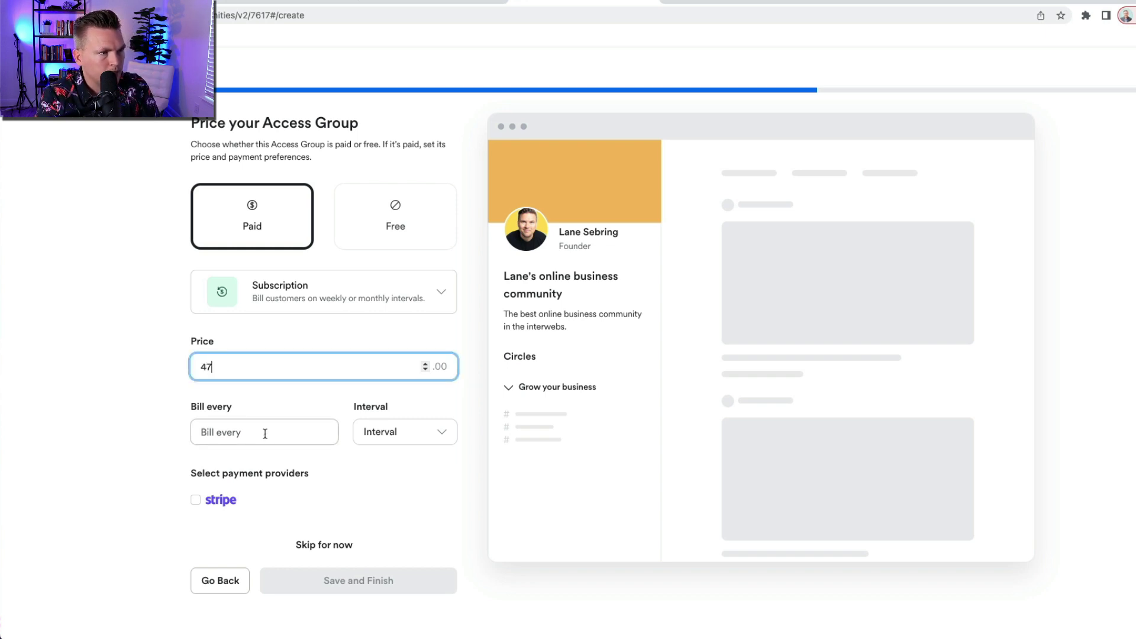
{"action": "left_click", "coordinate": [265, 433]}
{"action": "type", "text": "1"}
{"action": "left_click", "coordinate": [136, 445]}
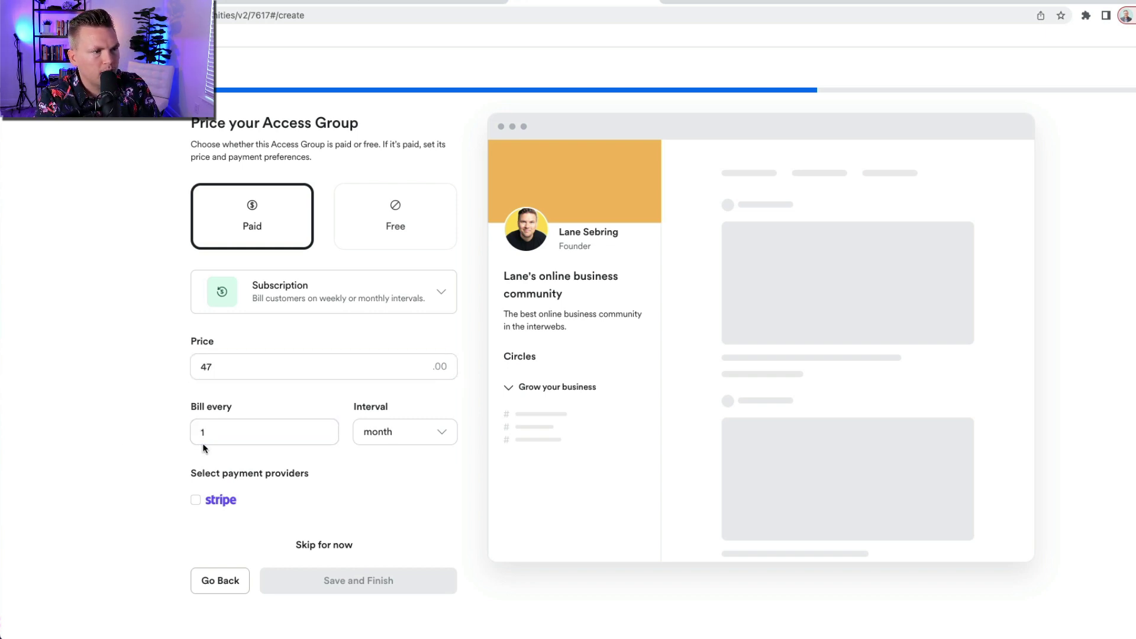
{"action": "left_click", "coordinate": [202, 500]}
{"action": "left_click", "coordinate": [348, 585]}
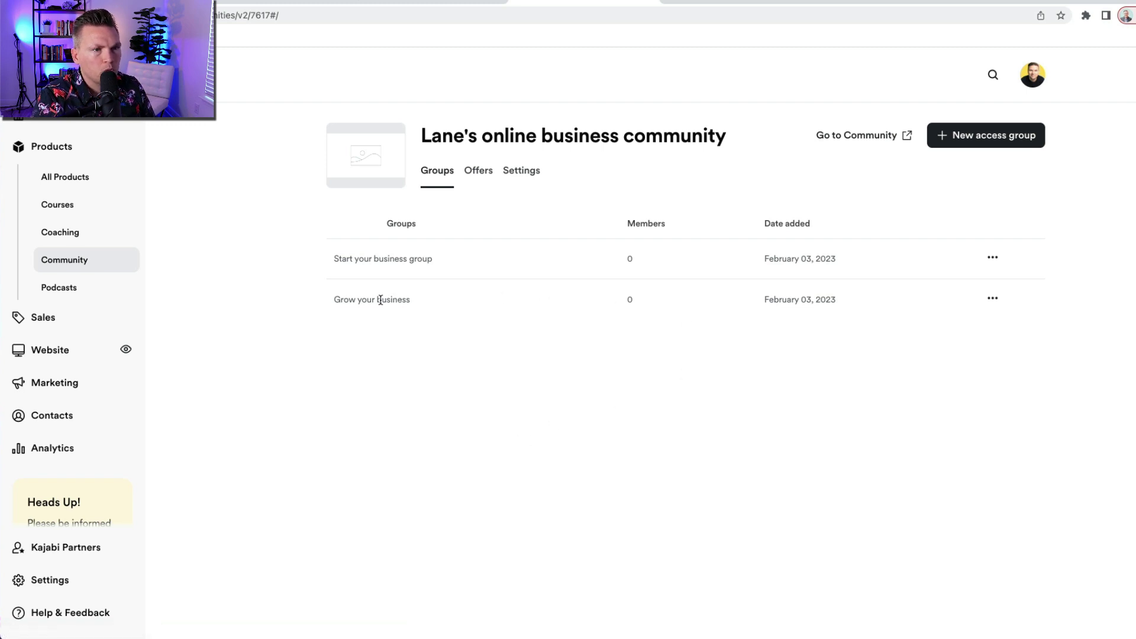
Open the live community in a new tab and scroll to the Grow Your Business group
{"action": "left_click", "coordinate": [852, 136]}
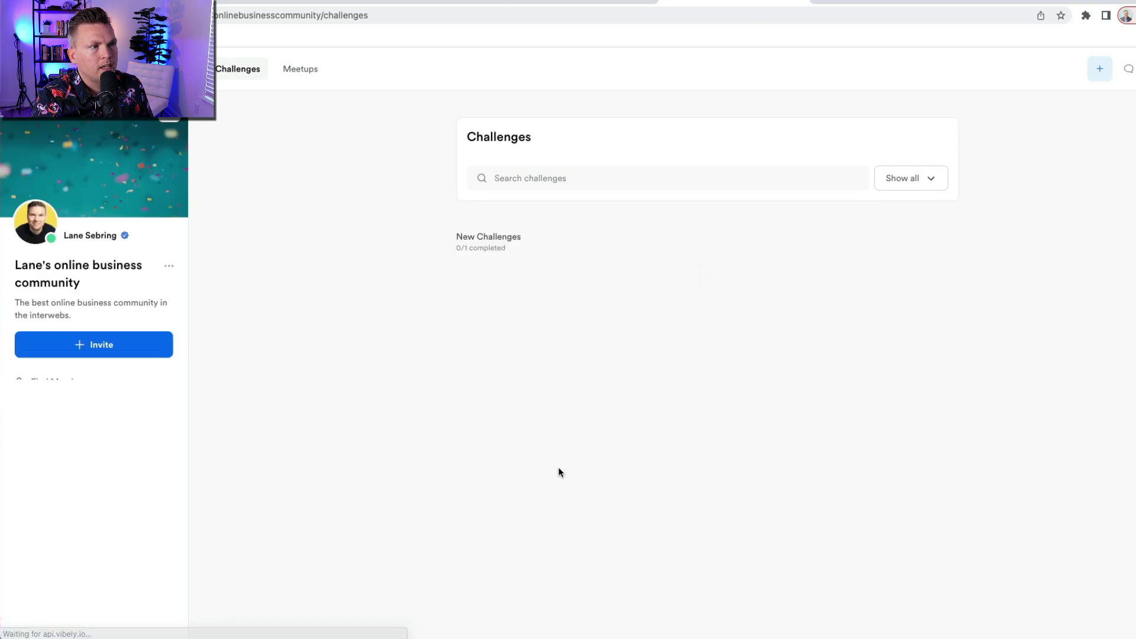
{"action": "scroll", "coordinate": [85, 514], "scroll_direction": "down", "scroll_amount": 1}
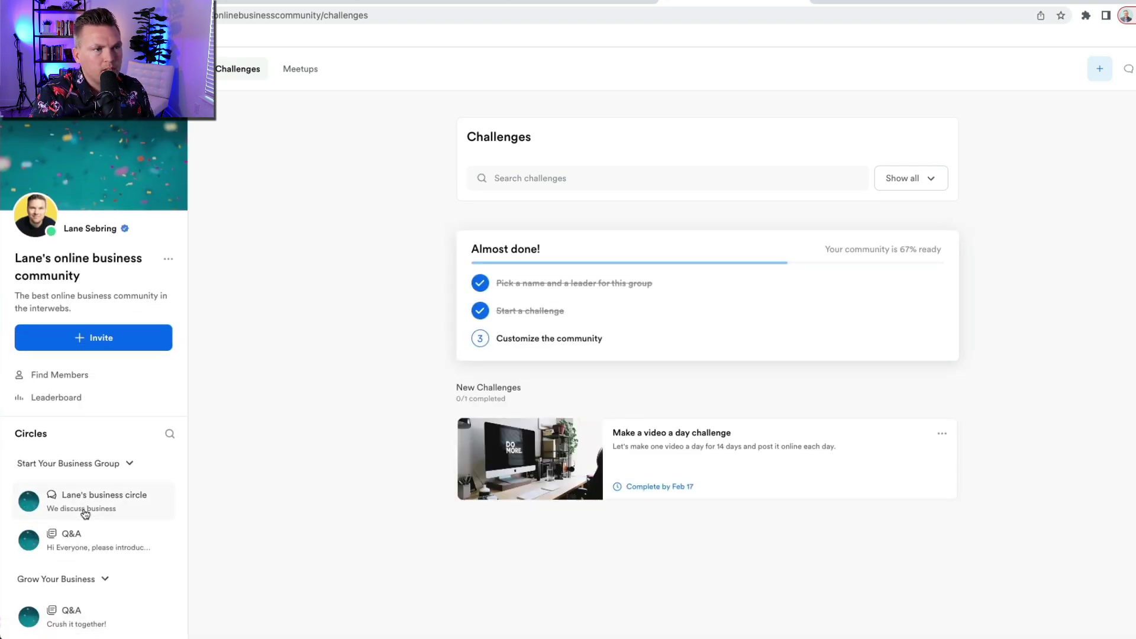